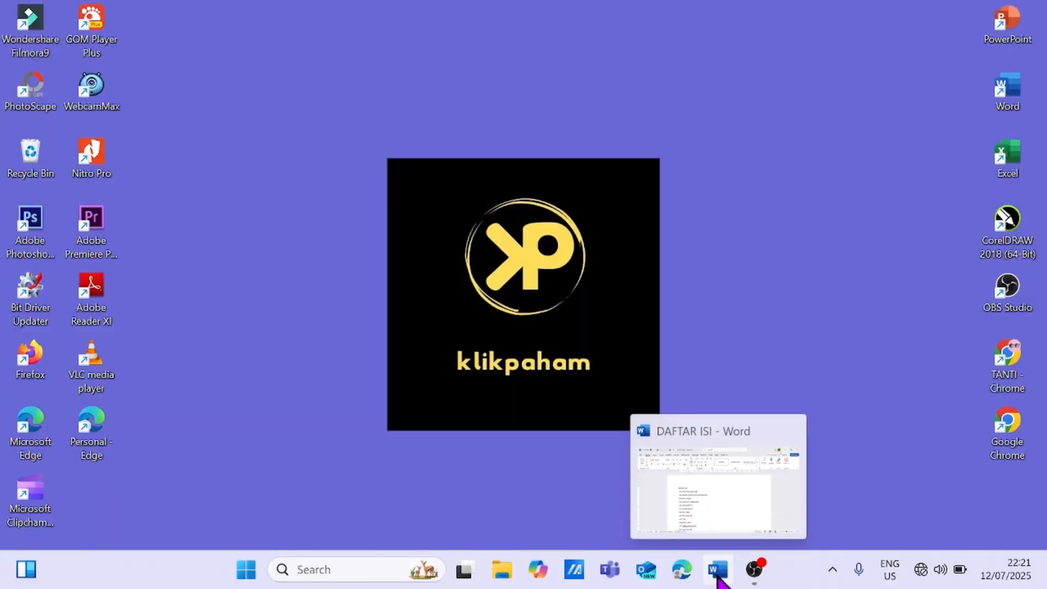
- Switch to the DAFTAR ISI document in Word and look through its list of thesis headings
{"action": "left_click", "coordinate": [719, 569]}
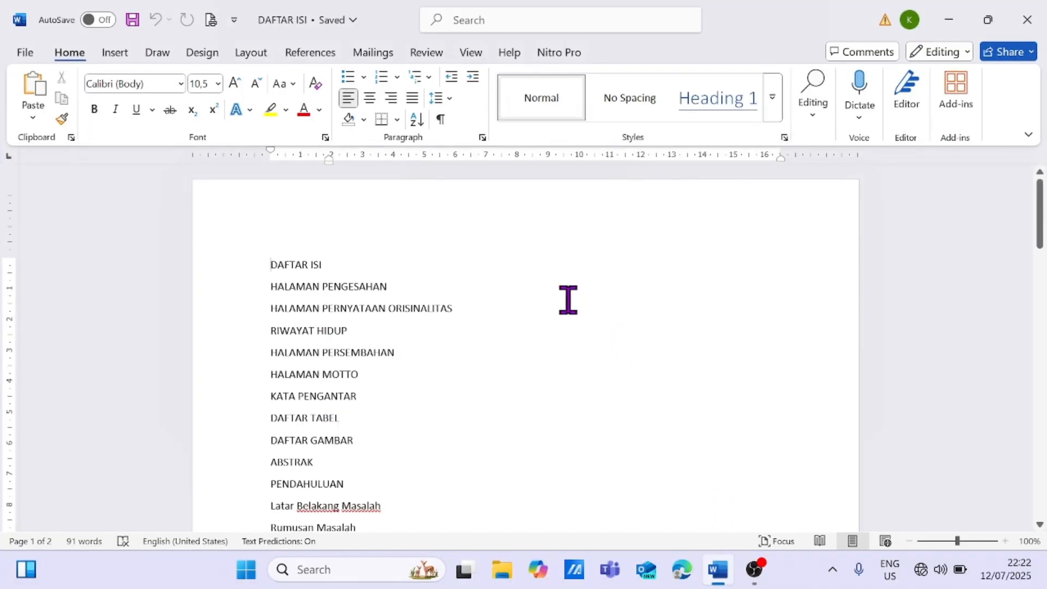
{"action": "scroll", "coordinate": [567, 298], "scroll_direction": "down", "scroll_amount": 3}
{"action": "scroll", "coordinate": [568, 299], "scroll_direction": "down", "scroll_amount": 3}
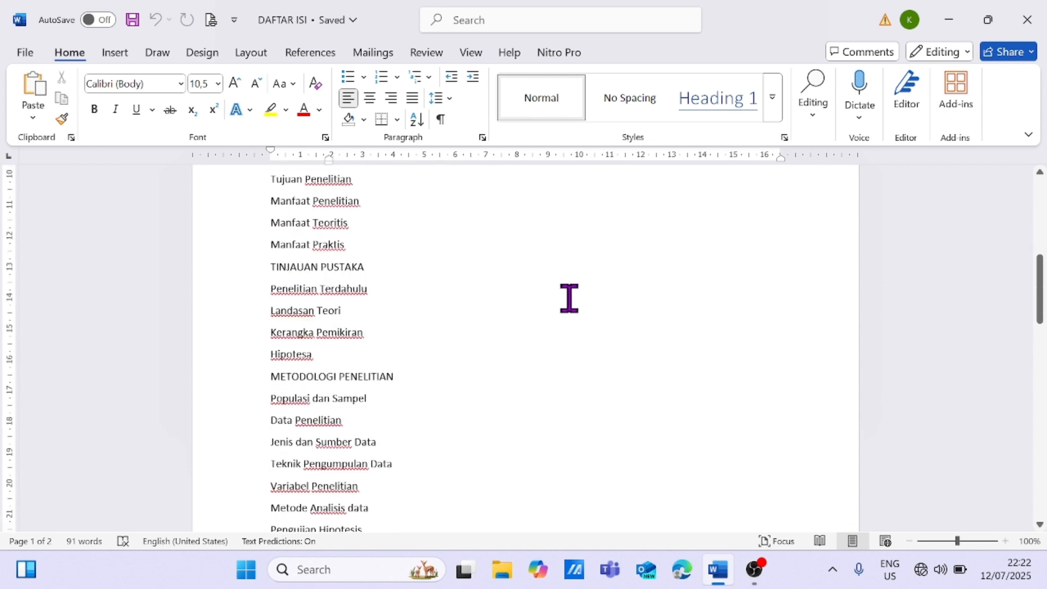
{"action": "scroll", "coordinate": [568, 300], "scroll_direction": "up", "scroll_amount": 3}
{"action": "scroll", "coordinate": [569, 300], "scroll_direction": "up", "scroll_amount": 3}
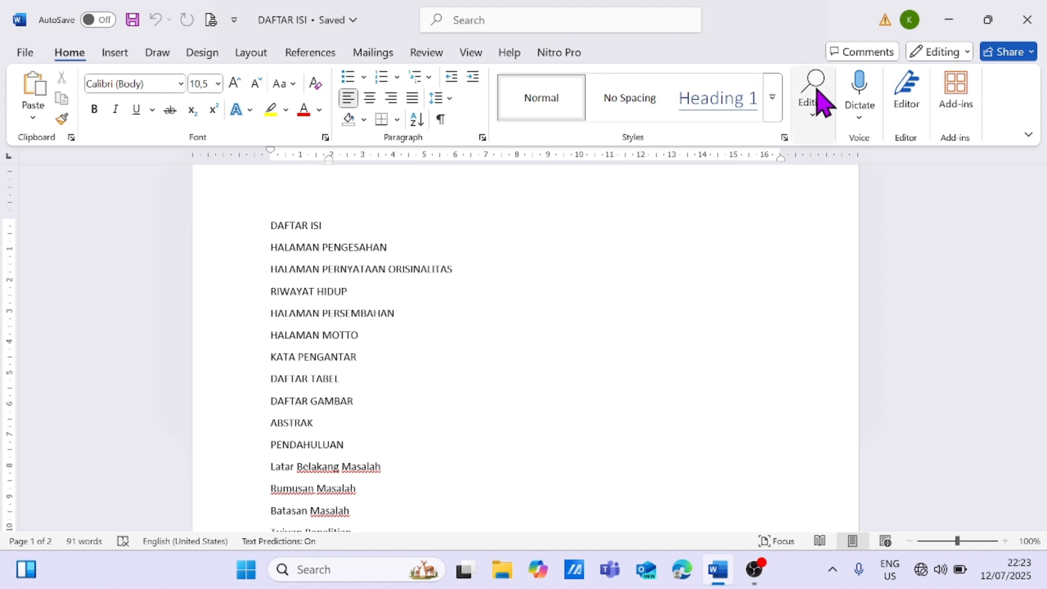
{"action": "left_click", "coordinate": [815, 109]}
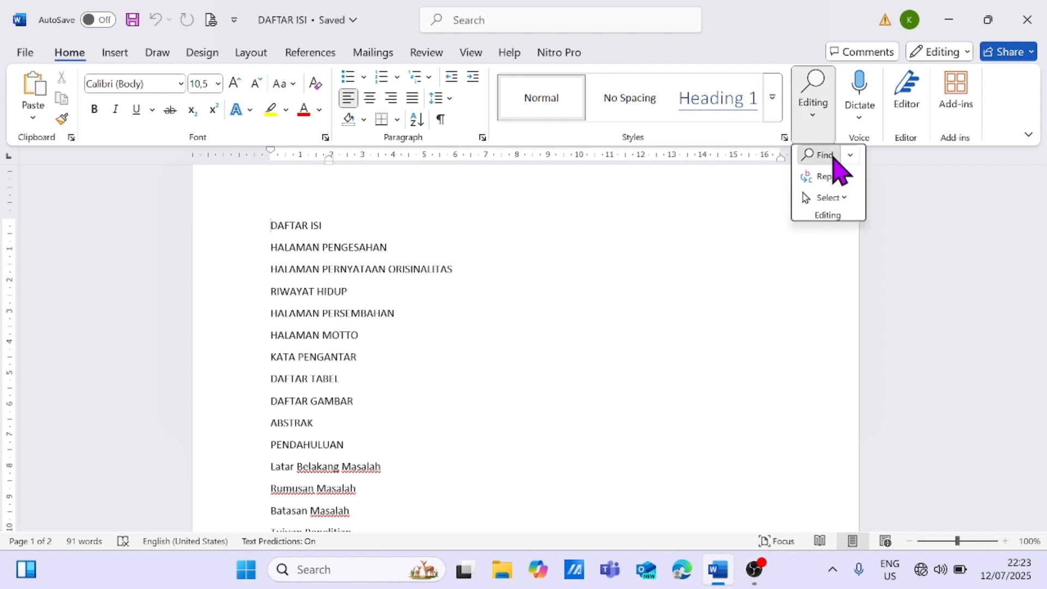
{"action": "left_click", "coordinate": [834, 162]}
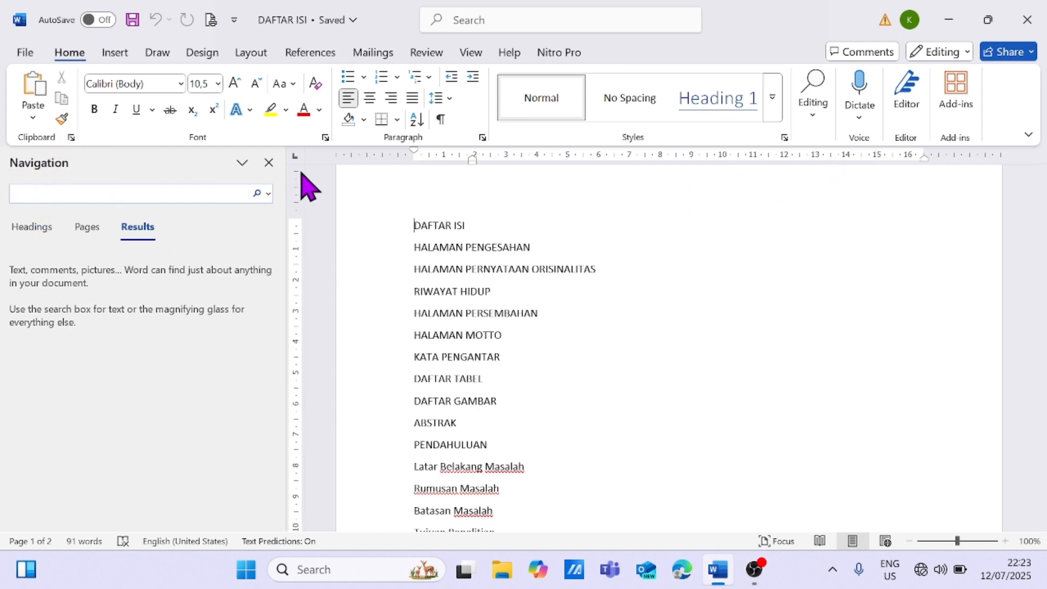
{"action": "left_click", "coordinate": [269, 163]}
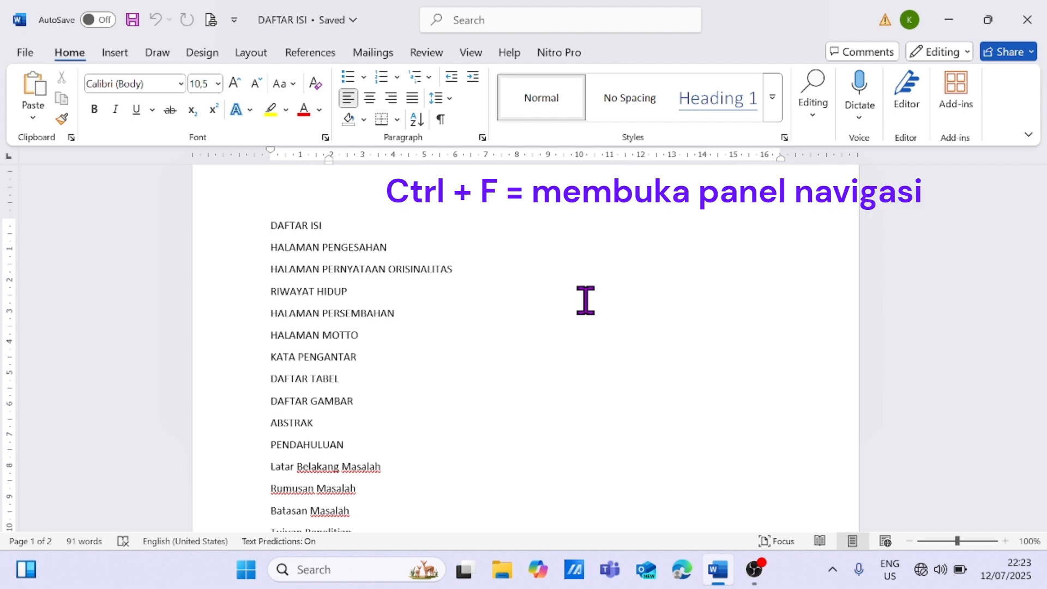
- Show the Navigation pane beside the document and look through the thesis headings
{"action": "key", "text": "ctrl+f"}
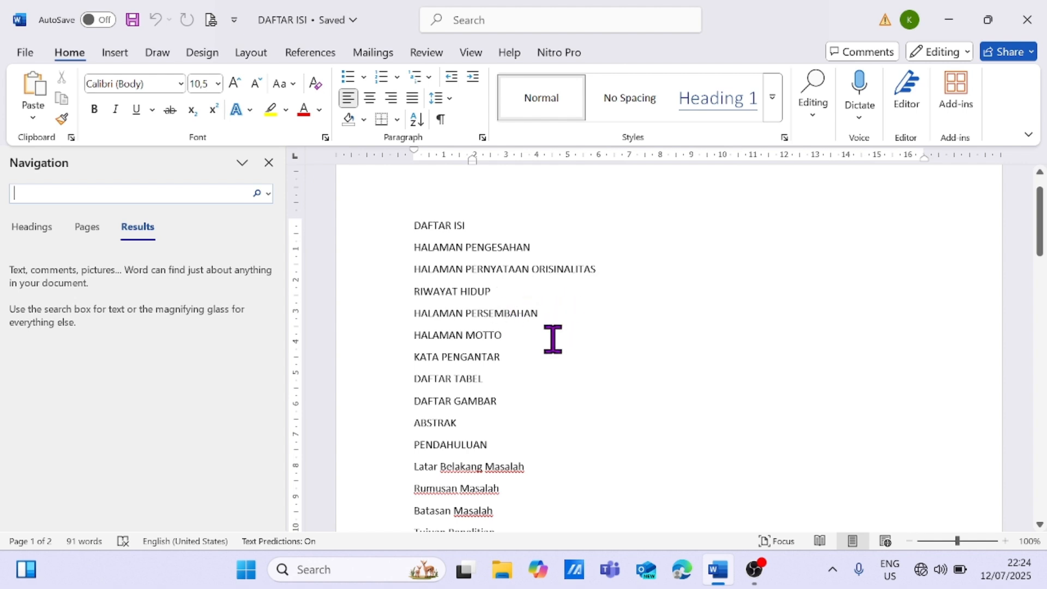
{"action": "scroll", "coordinate": [553, 339], "scroll_direction": "down", "scroll_amount": 15}
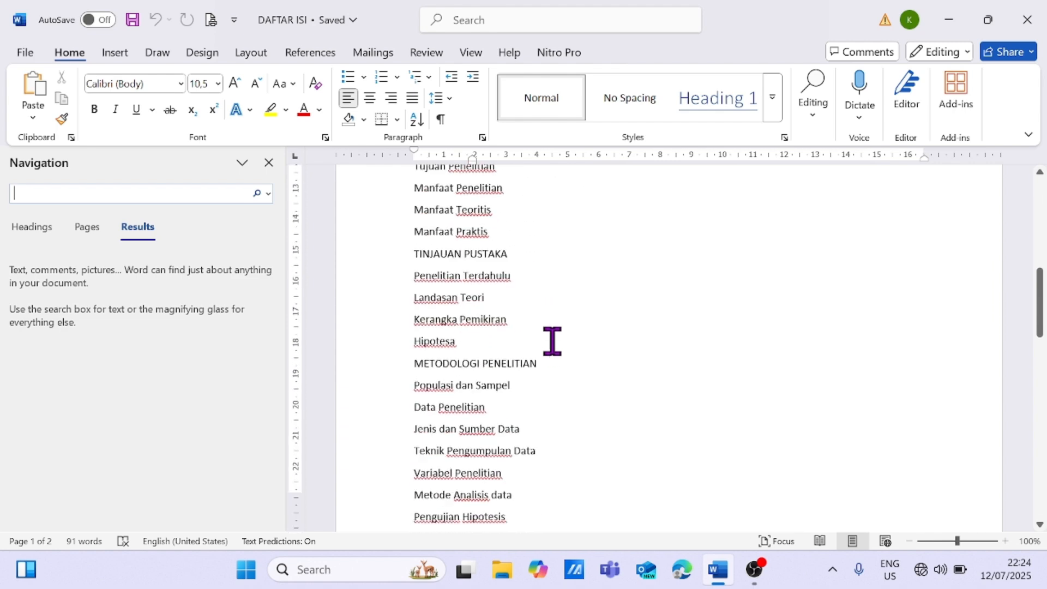
{"action": "scroll", "coordinate": [549, 349], "scroll_direction": "up", "scroll_amount": 7}
{"action": "scroll", "coordinate": [549, 352], "scroll_direction": "down", "scroll_amount": 7}
{"action": "scroll", "coordinate": [550, 351], "scroll_direction": "up", "scroll_amount": 10}
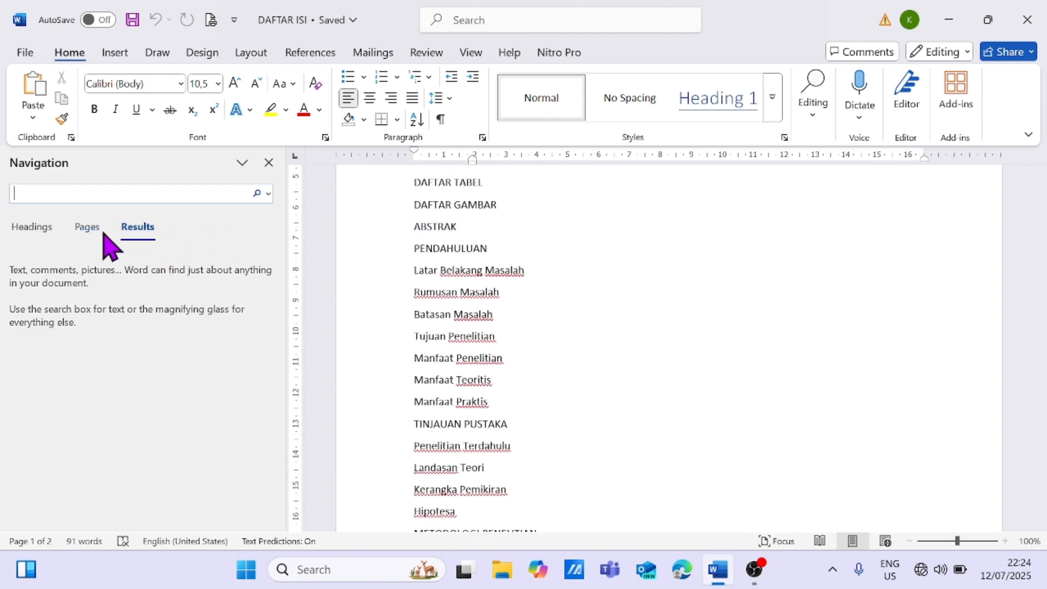
- Examine the Headings, Pages and Results views of the Navigation pane against the document text
{"action": "left_click", "coordinate": [27, 233]}
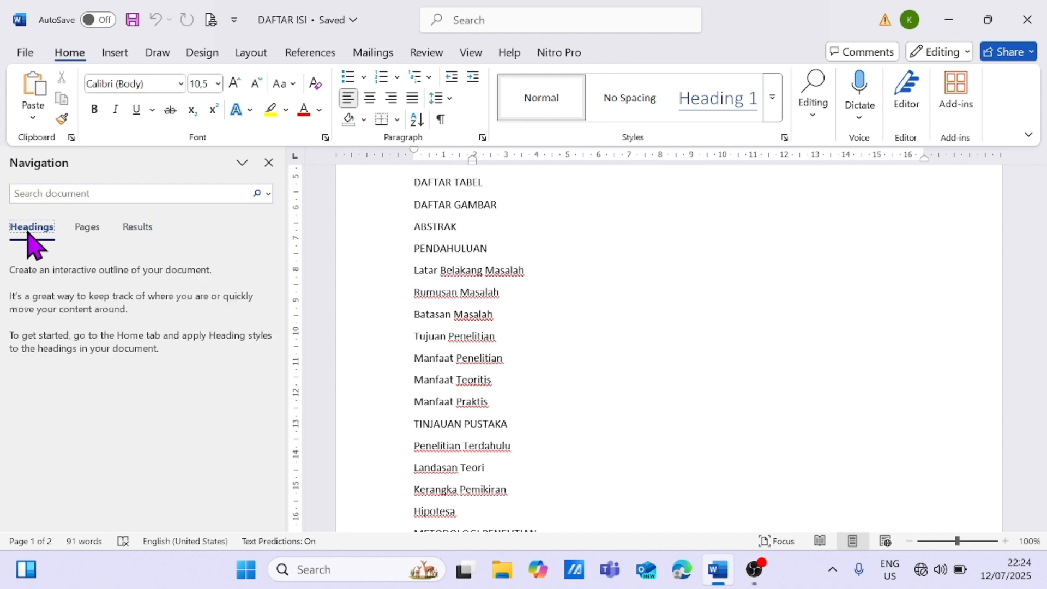
{"action": "left_click", "coordinate": [96, 232]}
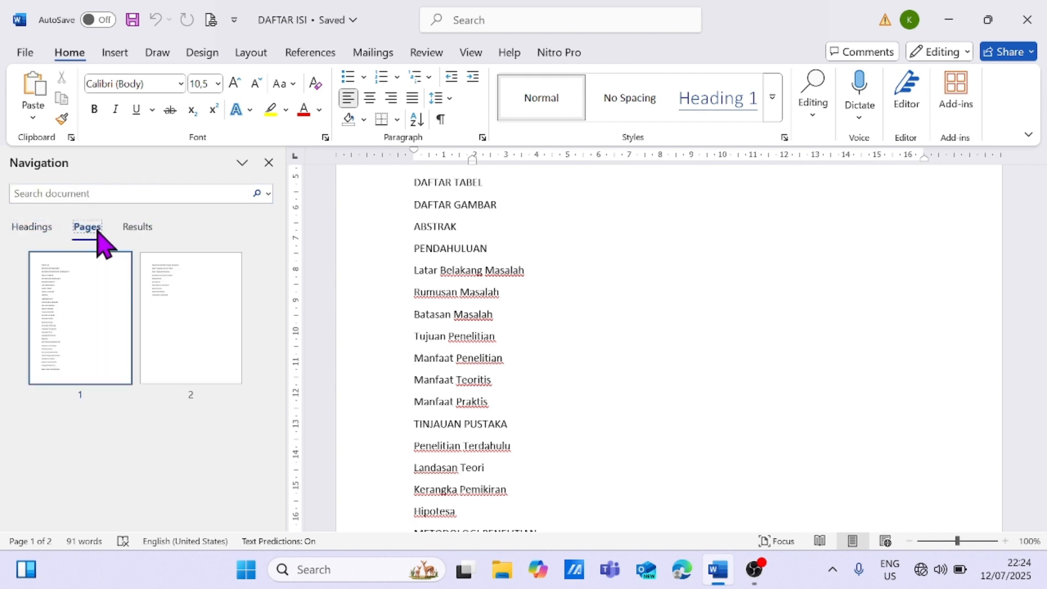
{"action": "left_click", "coordinate": [146, 233]}
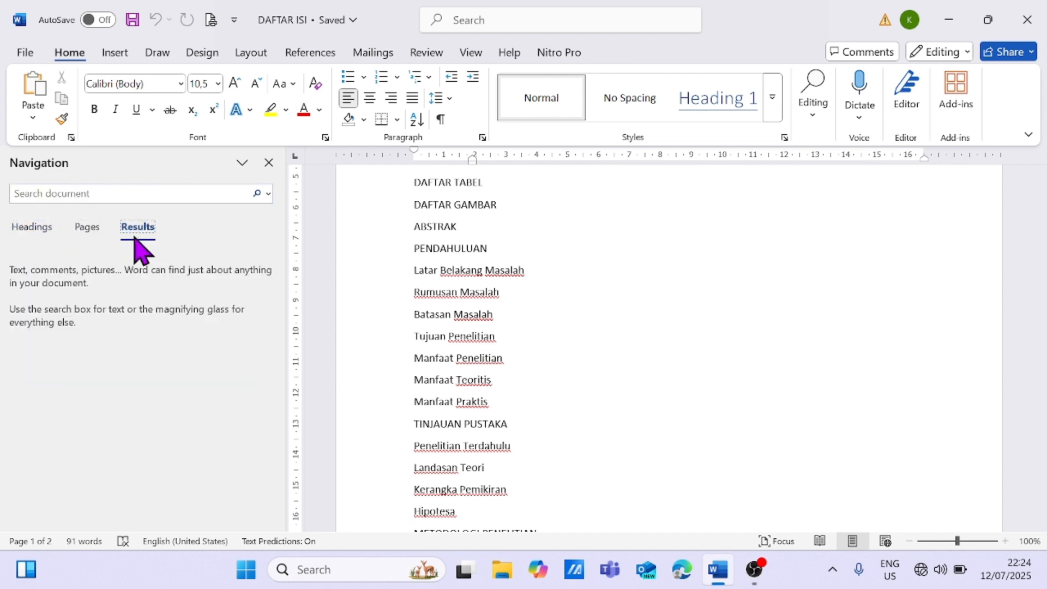
{"action": "left_click", "coordinate": [92, 229]}
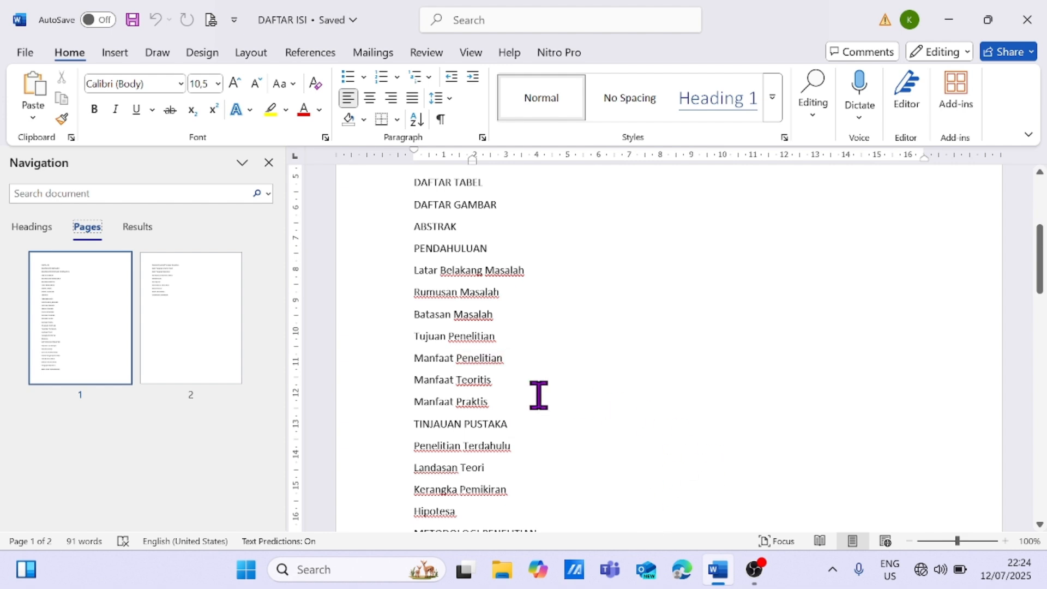
{"action": "scroll", "coordinate": [698, 338], "scroll_direction": "down", "scroll_amount": 7}
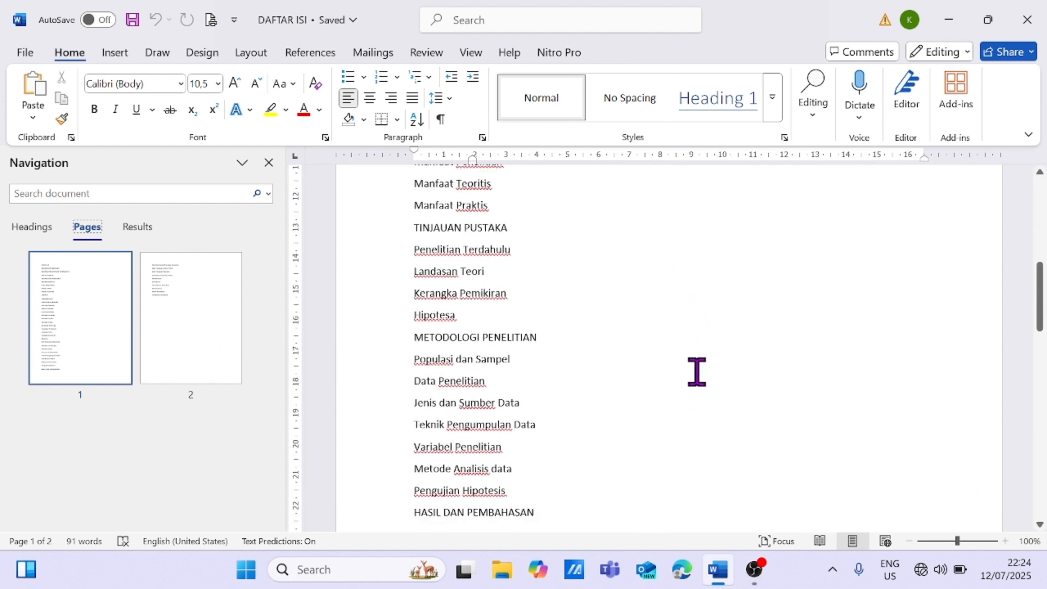
{"action": "scroll", "coordinate": [694, 377], "scroll_direction": "up", "scroll_amount": 4}
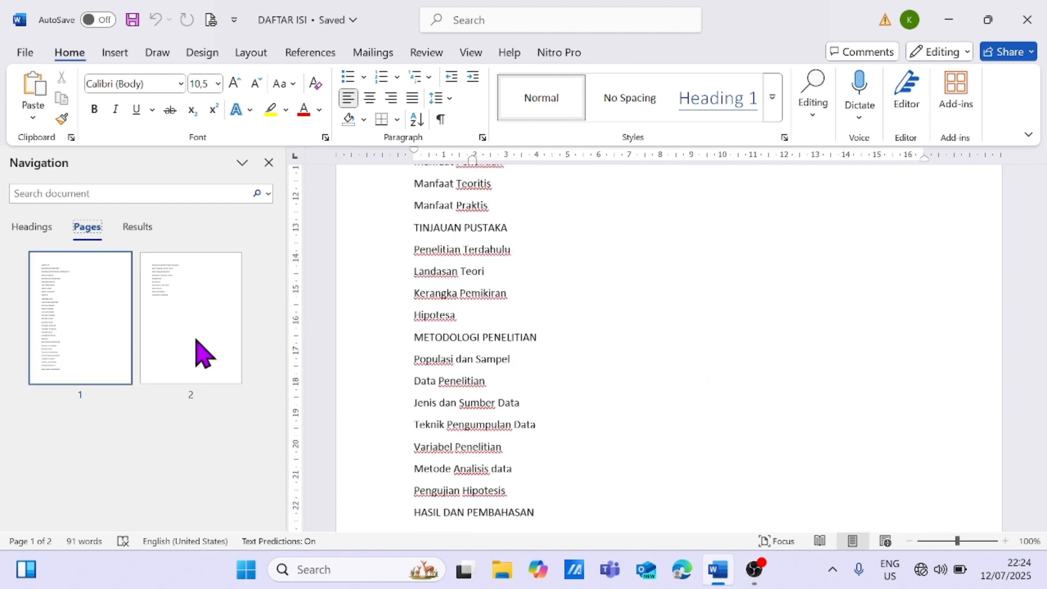
{"action": "scroll", "coordinate": [483, 305], "scroll_direction": "up", "scroll_amount": 3}
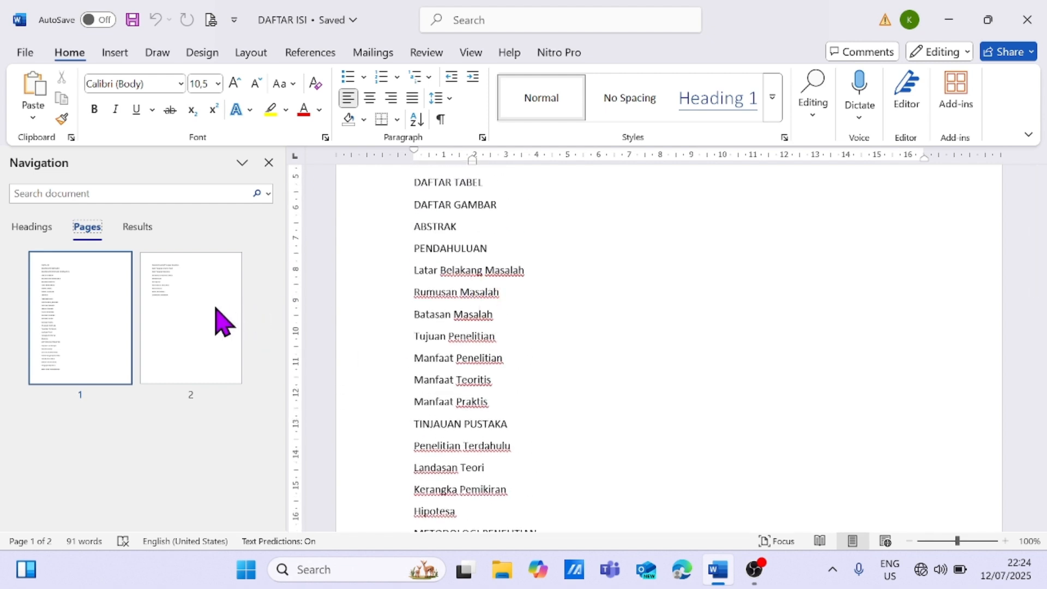
{"action": "left_click", "coordinate": [143, 228]}
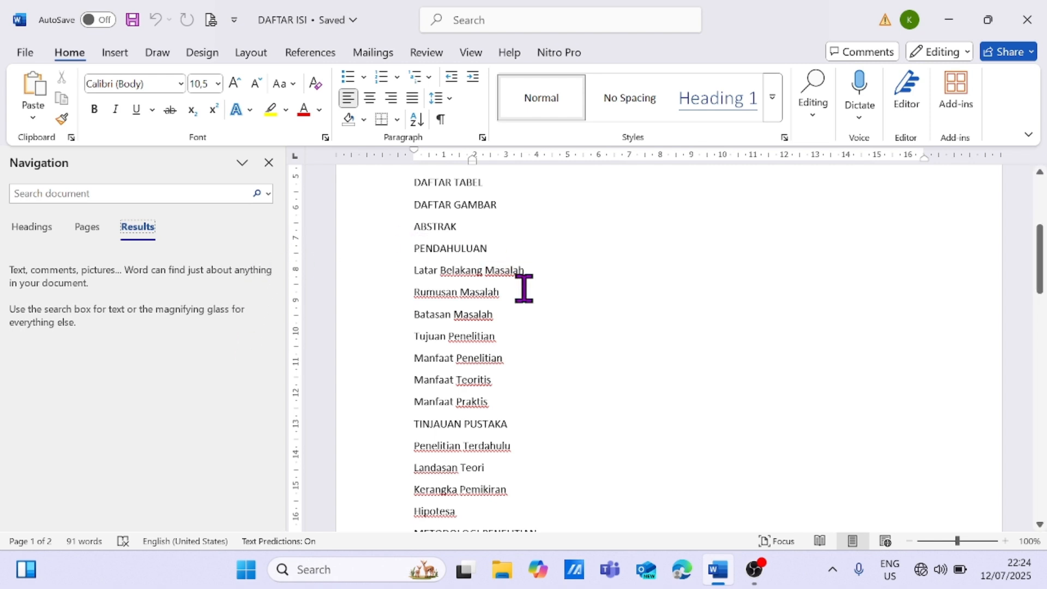
- Search the document for "Manfaat teoritis" and look at the matching text
{"action": "left_click", "coordinate": [174, 192]}
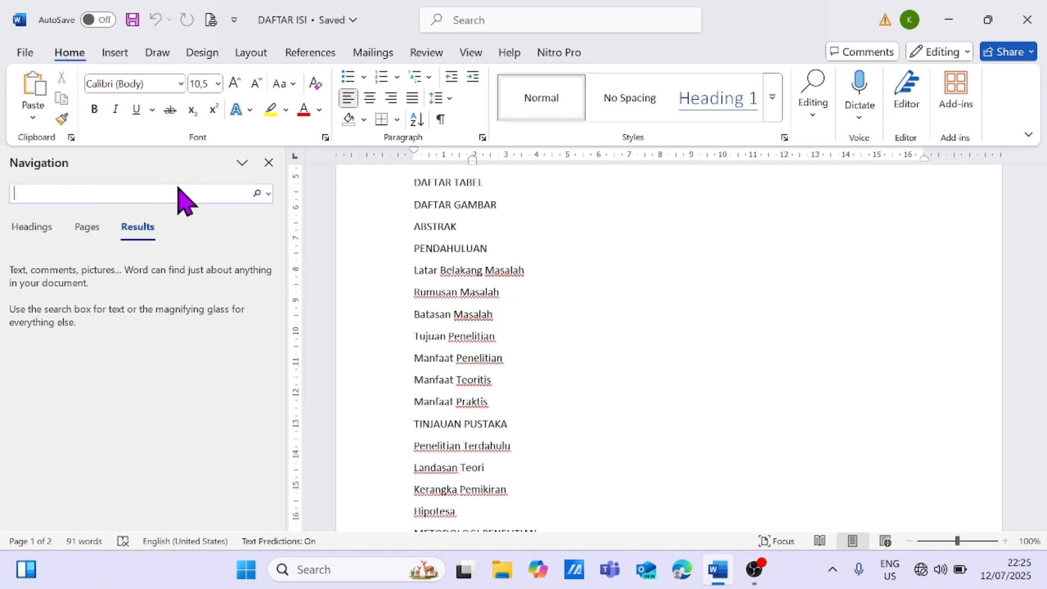
{"action": "type", "text": "Manfaat"}
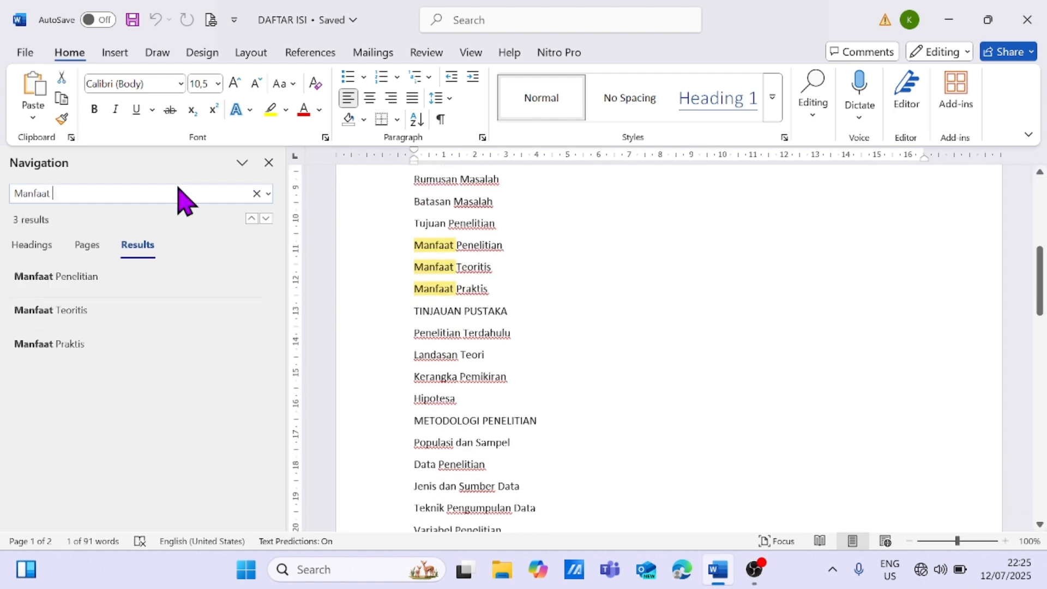
{"action": "type", "text": " teoritis"}
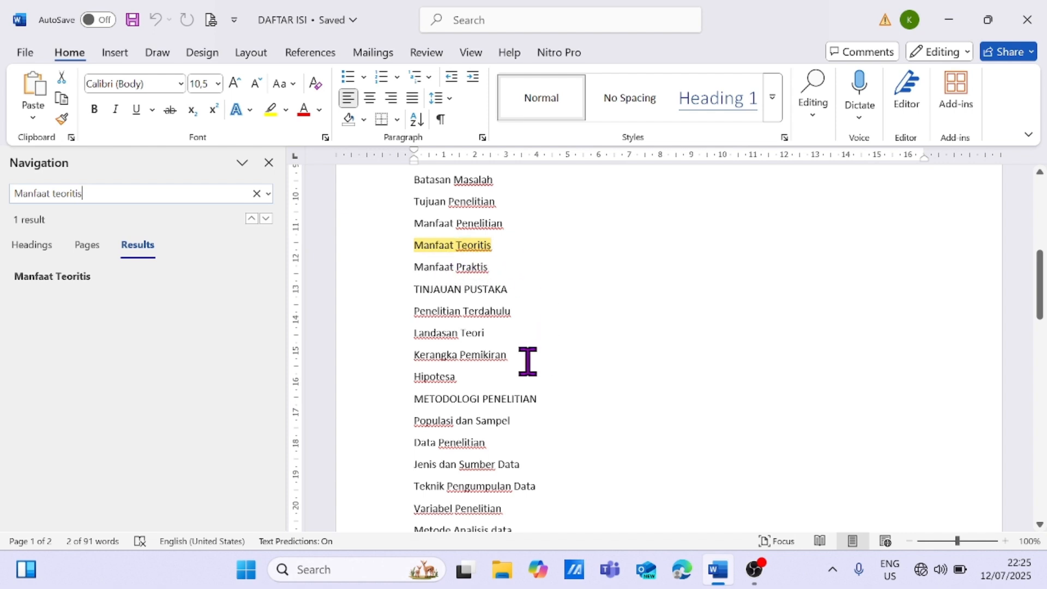
{"action": "scroll", "coordinate": [595, 415], "scroll_direction": "down", "scroll_amount": 3}
{"action": "scroll", "coordinate": [600, 422], "scroll_direction": "up", "scroll_amount": 6}
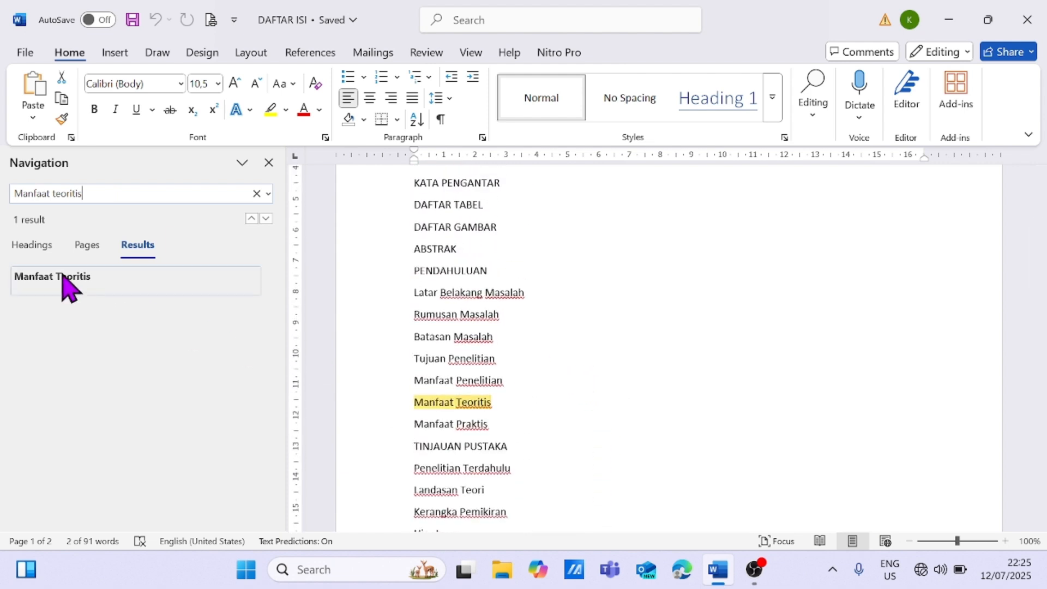
- Switch the Navigation pane to its Headings view and return to the beginning of the document
{"action": "left_click", "coordinate": [40, 247]}
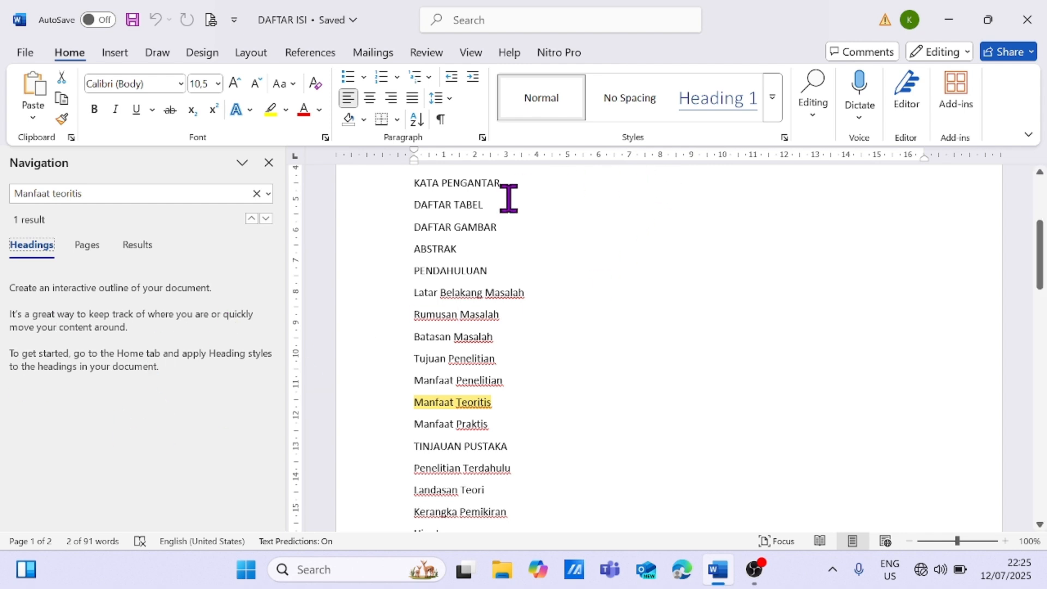
{"action": "scroll", "coordinate": [484, 325], "scroll_direction": "down", "scroll_amount": 4}
{"action": "scroll", "coordinate": [491, 330], "scroll_direction": "up", "scroll_amount": 8}
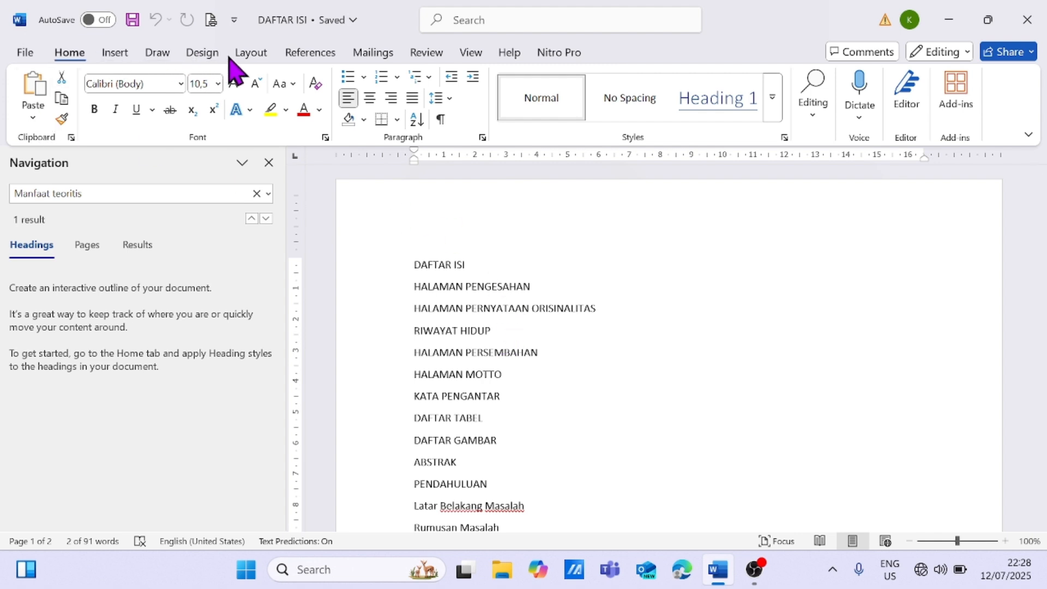
- Apply the built-in style set with the small, centred black title and bold black headings to the document
{"action": "left_click", "coordinate": [202, 53]}
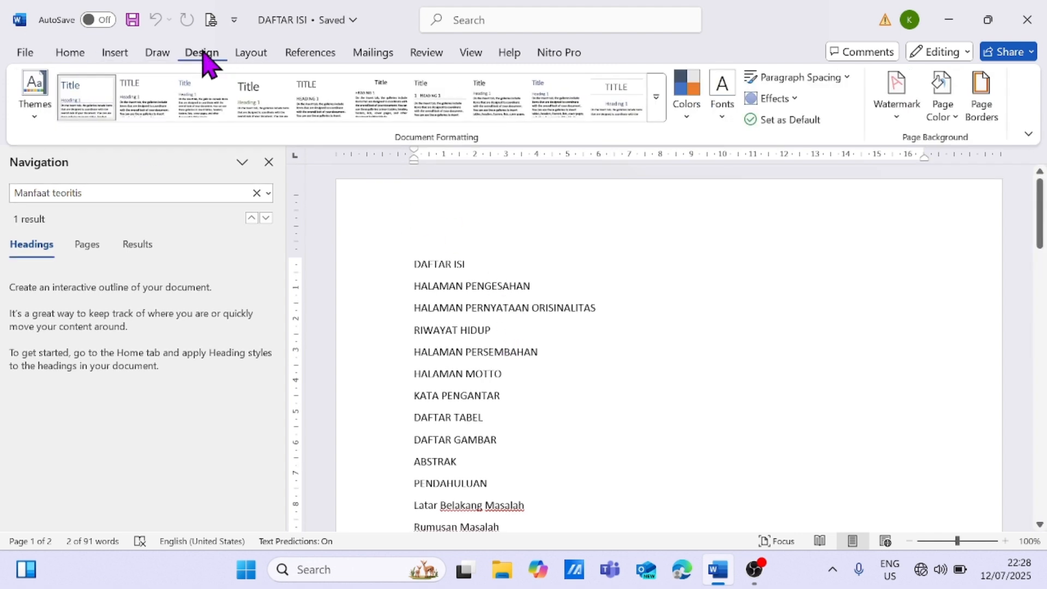
{"action": "left_click", "coordinate": [656, 98]}
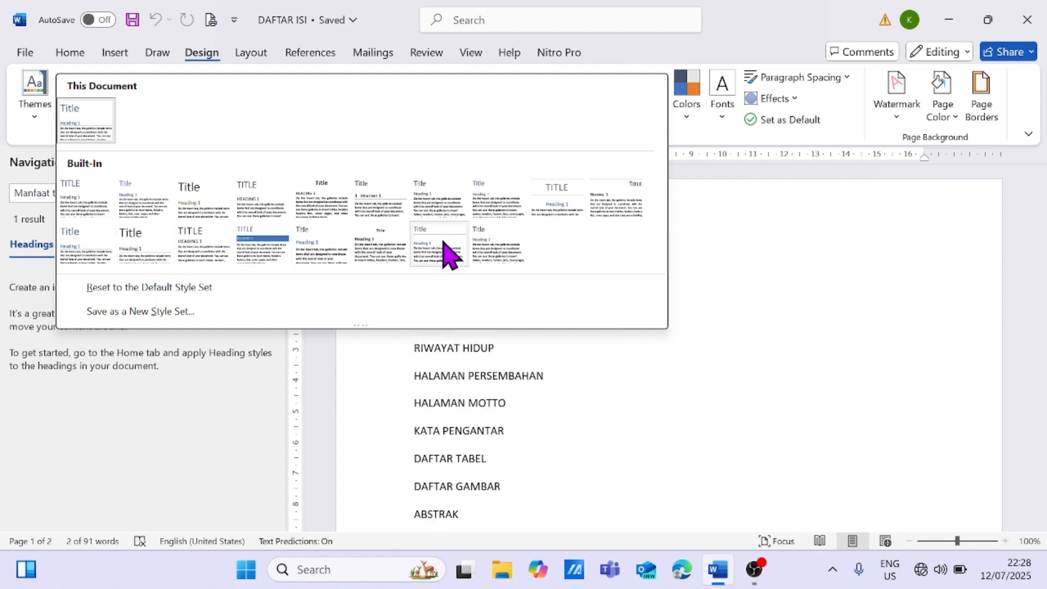
{"action": "left_click", "coordinate": [382, 248]}
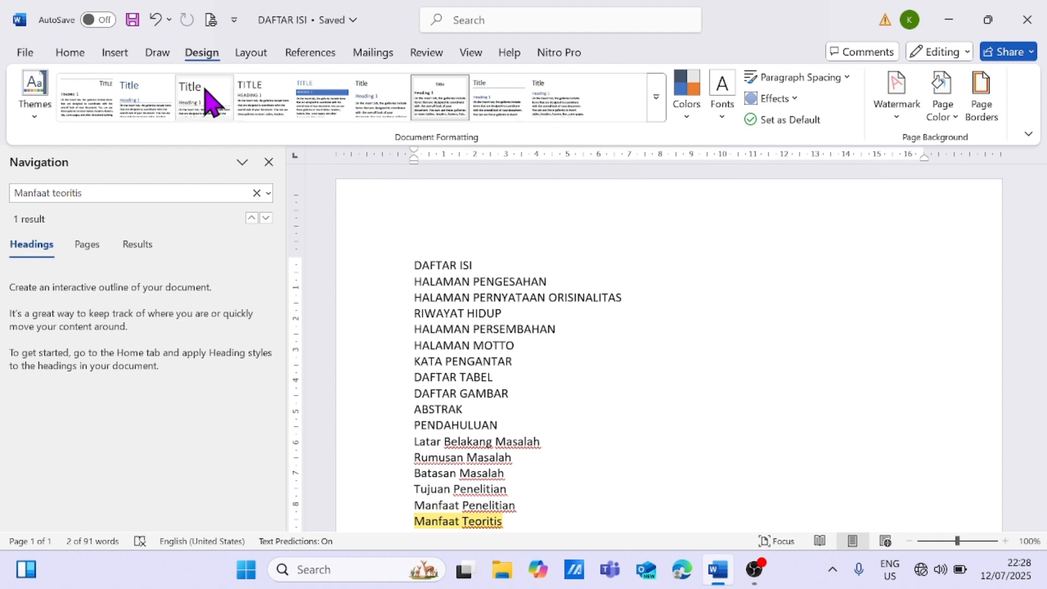
- Open the Heading 1 style for modification and set its font to Times New Roman
{"action": "left_click", "coordinate": [75, 54]}
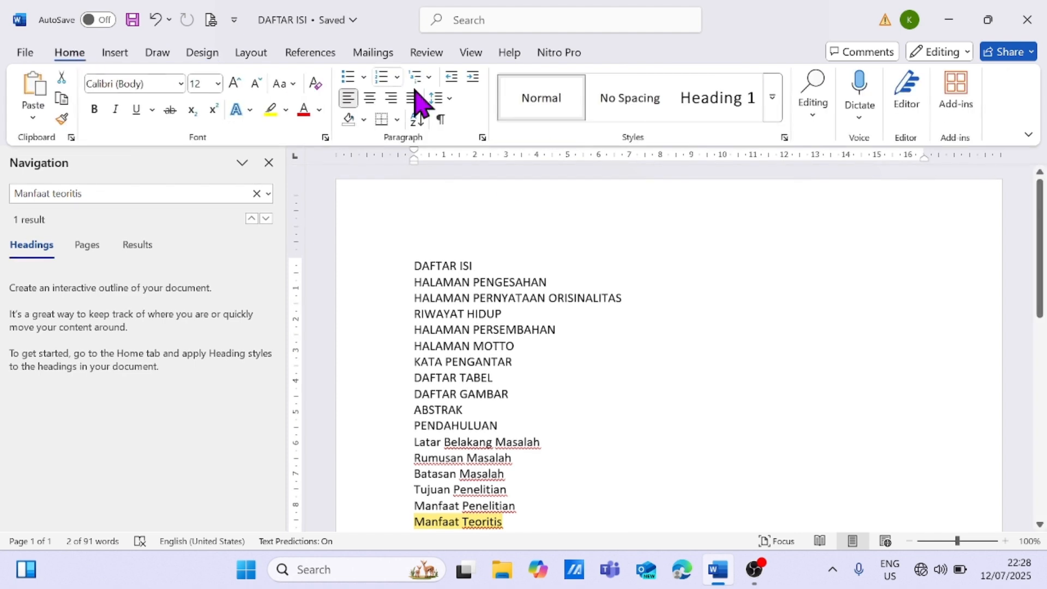
{"action": "left_click", "coordinate": [731, 110]}
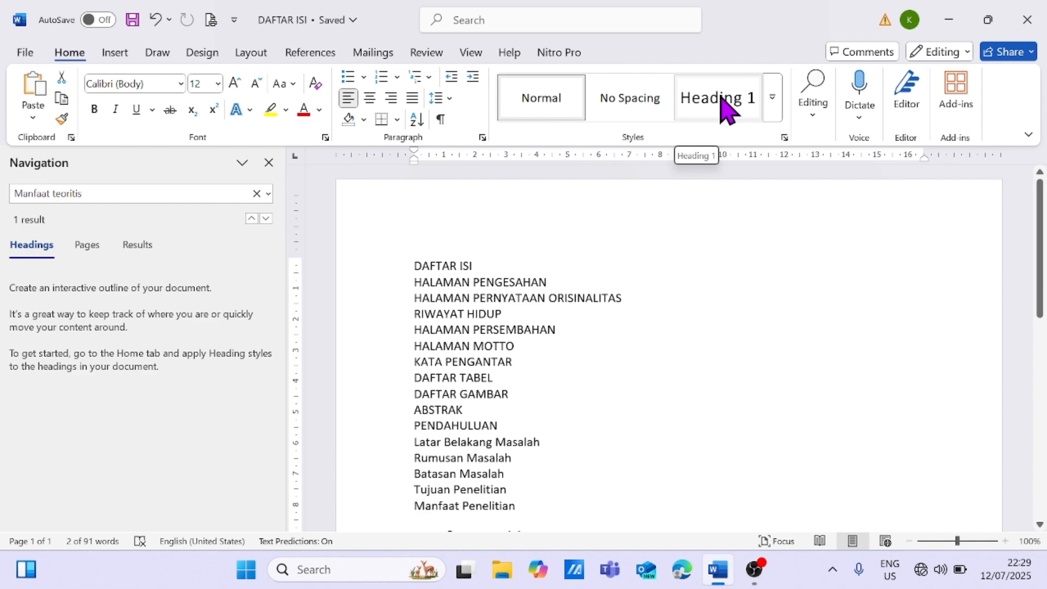
{"action": "right_click", "coordinate": [724, 100]}
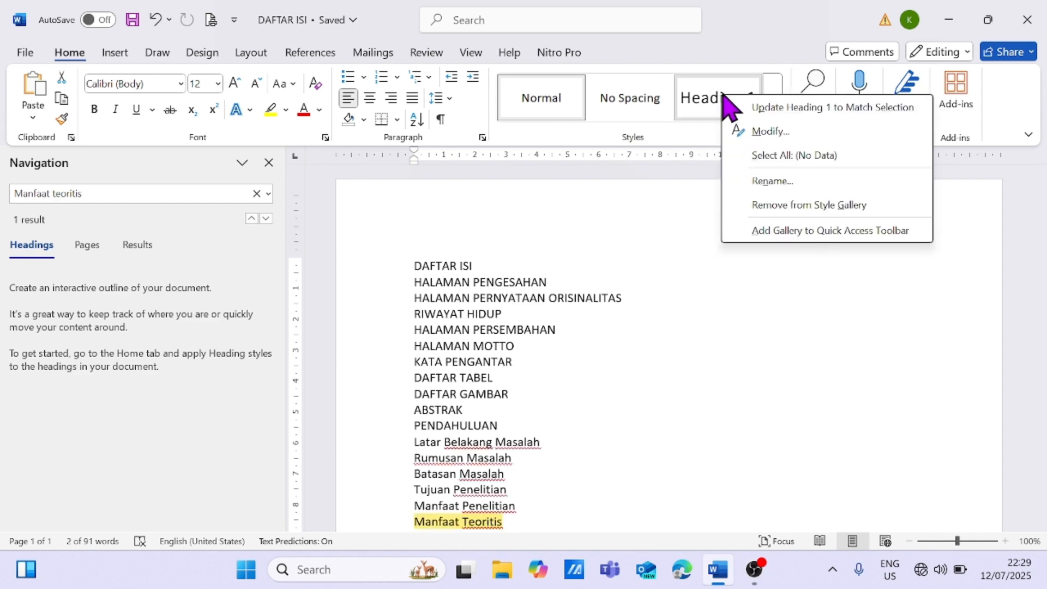
{"action": "left_click", "coordinate": [769, 132]}
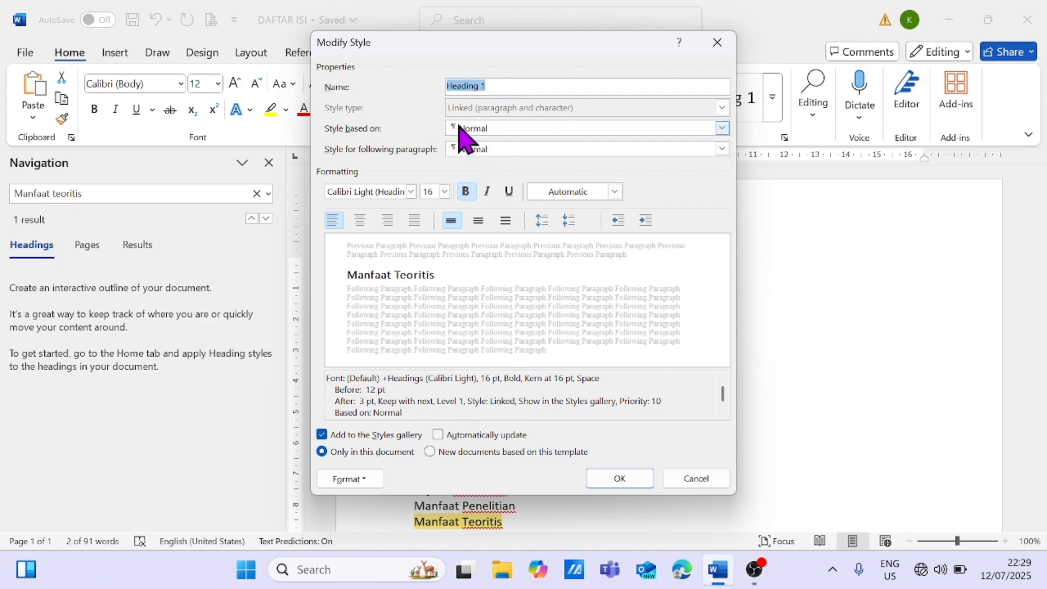
{"action": "left_click", "coordinate": [411, 192]}
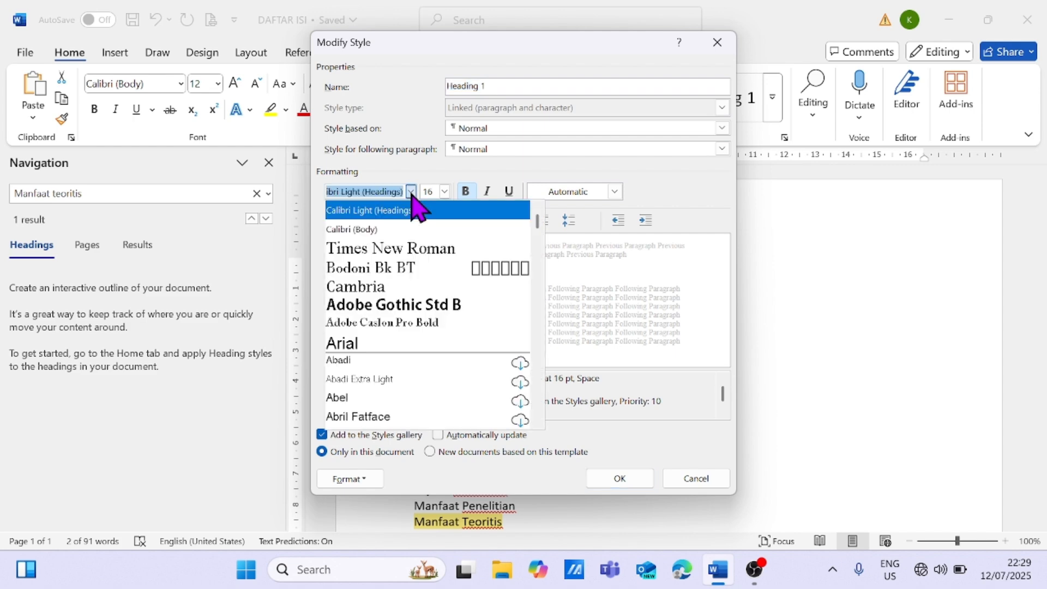
{"action": "left_click", "coordinate": [380, 248]}
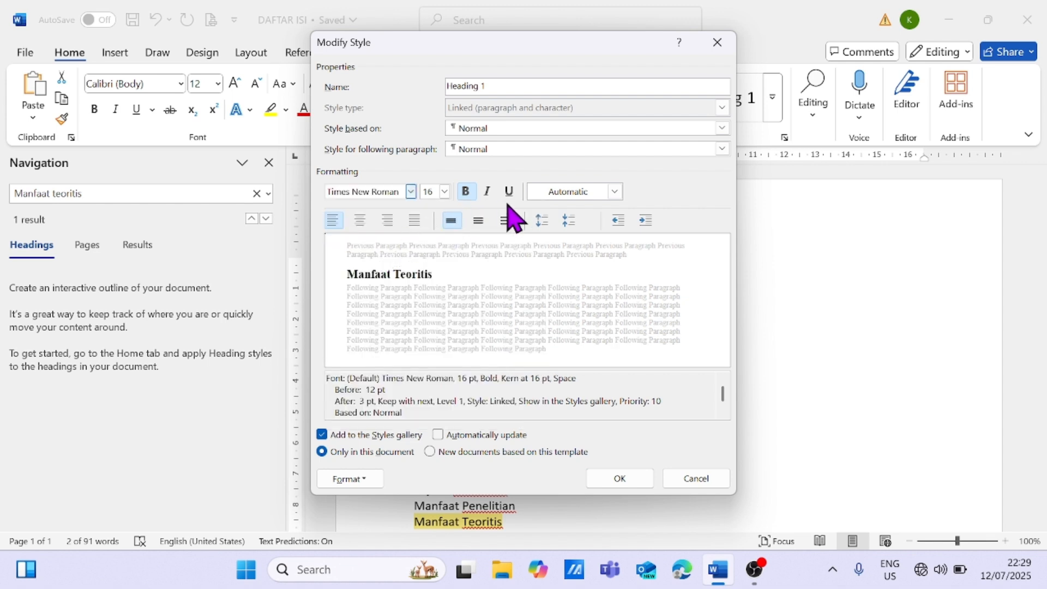
- Set Heading 1 to 14 pt with 1.5 line spacing, centred alignment and automatic font colour, and save the style changes
{"action": "left_click", "coordinate": [445, 191]}
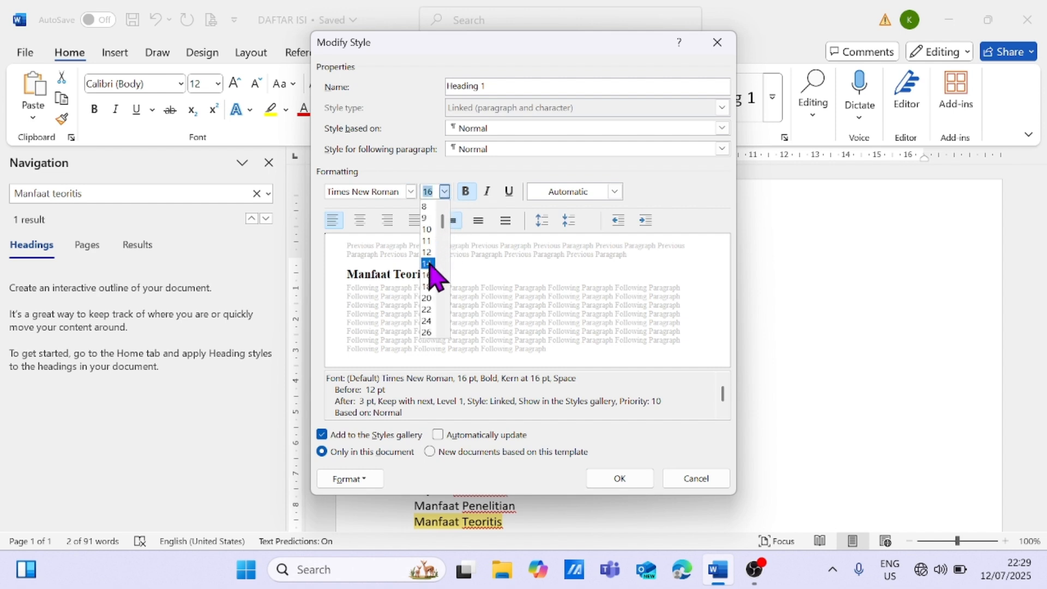
{"action": "left_click", "coordinate": [428, 264]}
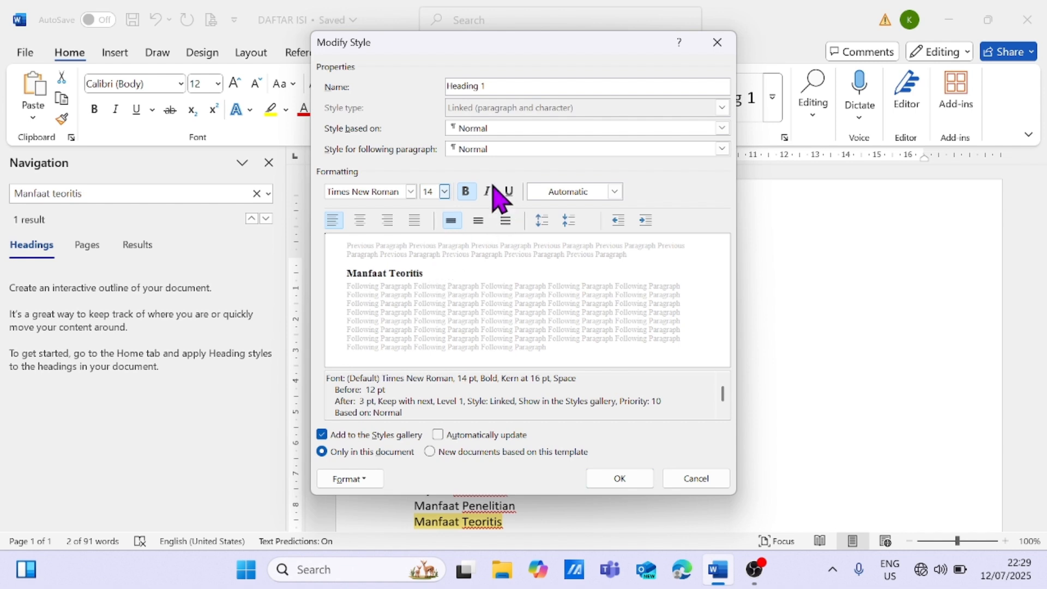
{"action": "left_click", "coordinate": [478, 220]}
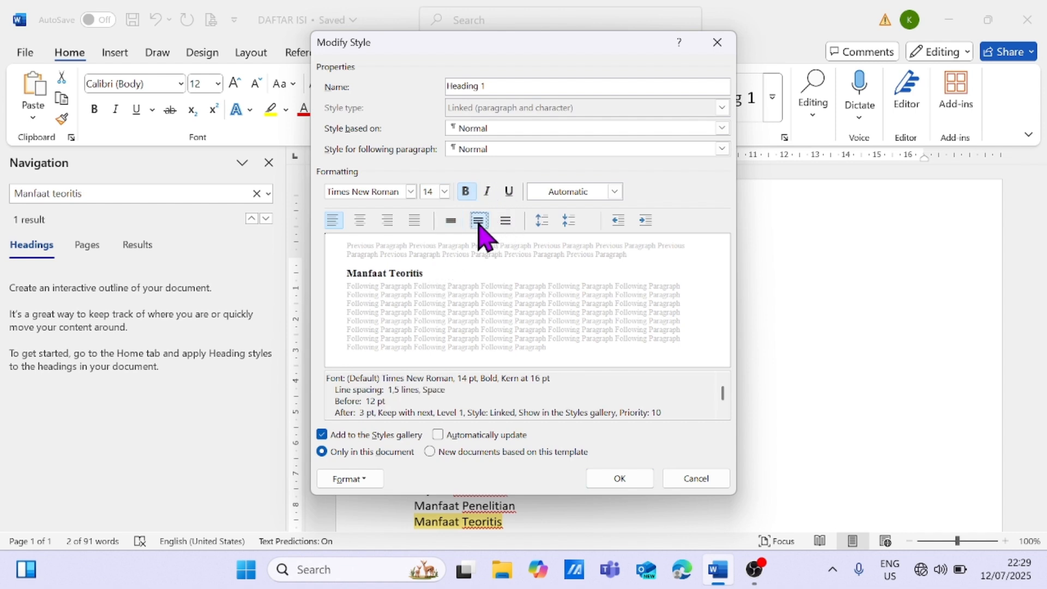
{"action": "left_click", "coordinate": [364, 223]}
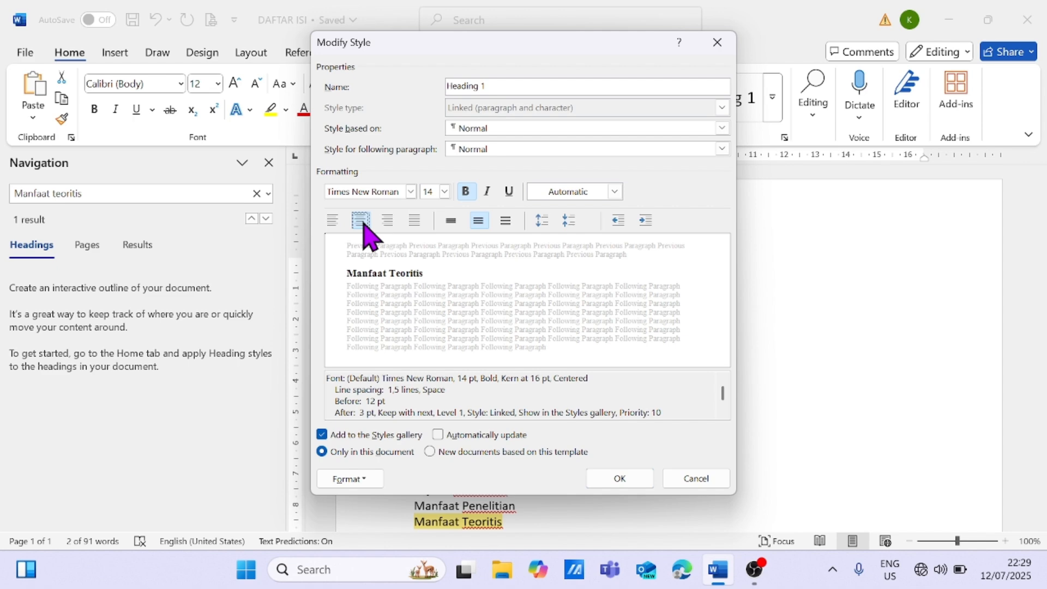
{"action": "left_click", "coordinate": [614, 194]}
{"action": "left_click", "coordinate": [545, 212]}
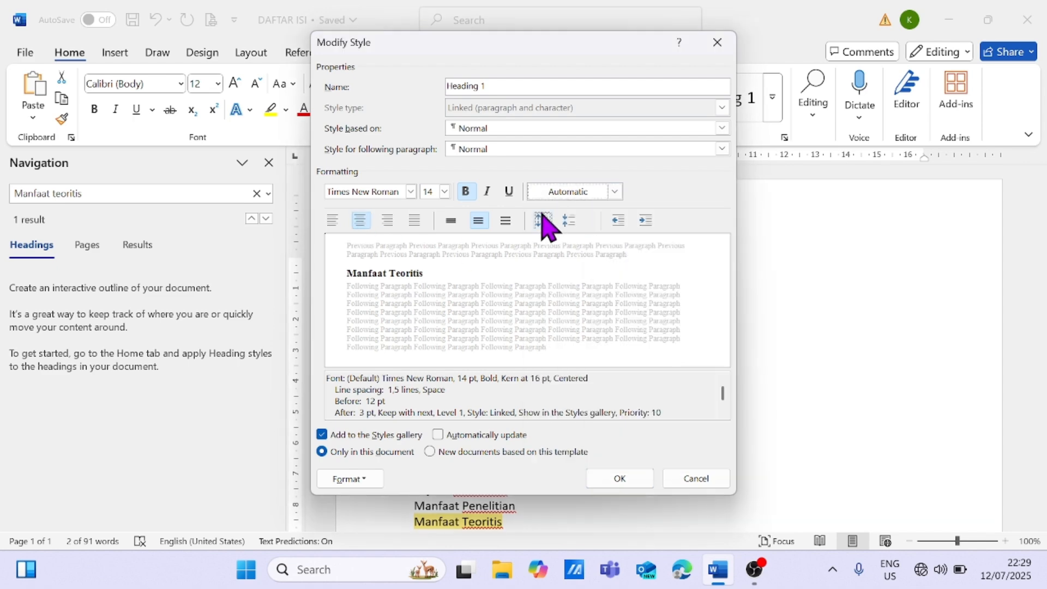
{"action": "left_click", "coordinate": [618, 478]}
- Modify the Heading 2 style to Times New Roman 12 pt without italics and with 1.5 line spacing
{"action": "left_click", "coordinate": [772, 99]}
{"action": "right_click", "coordinate": [801, 104]}
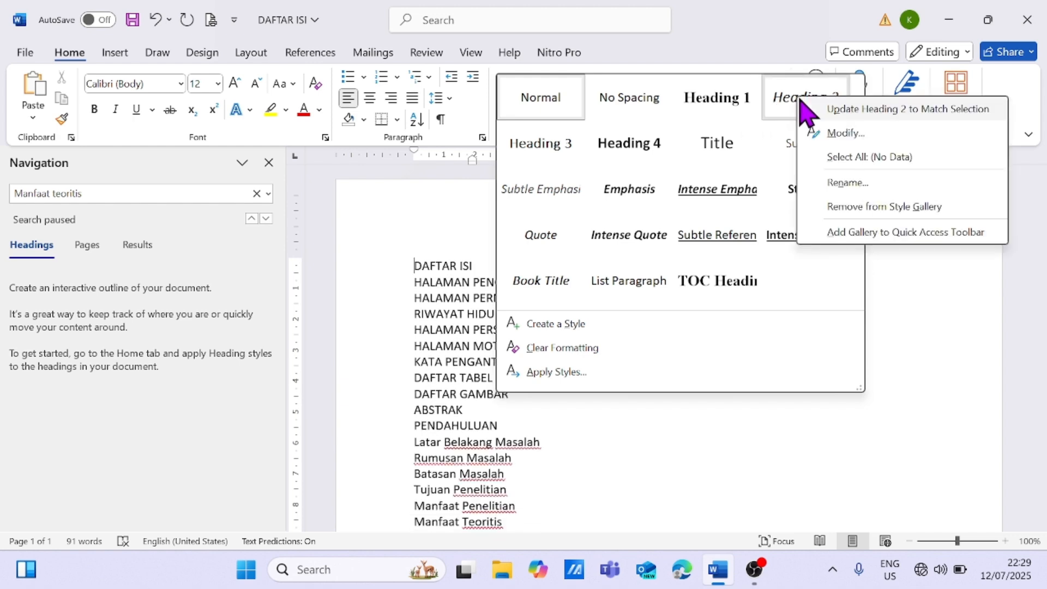
{"action": "left_click", "coordinate": [848, 133]}
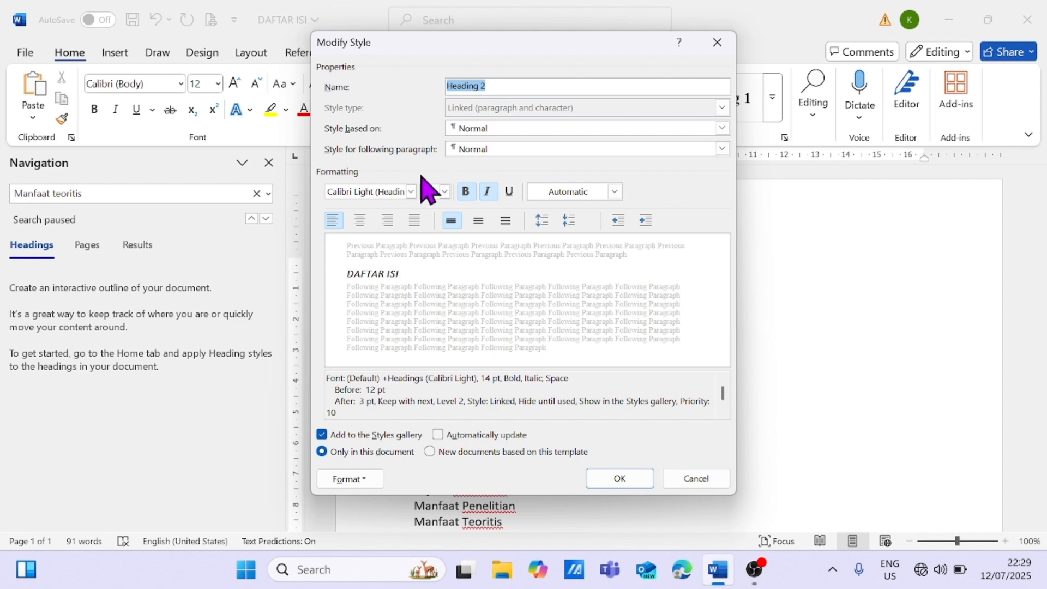
{"action": "left_click", "coordinate": [410, 192]}
{"action": "left_click", "coordinate": [400, 250]}
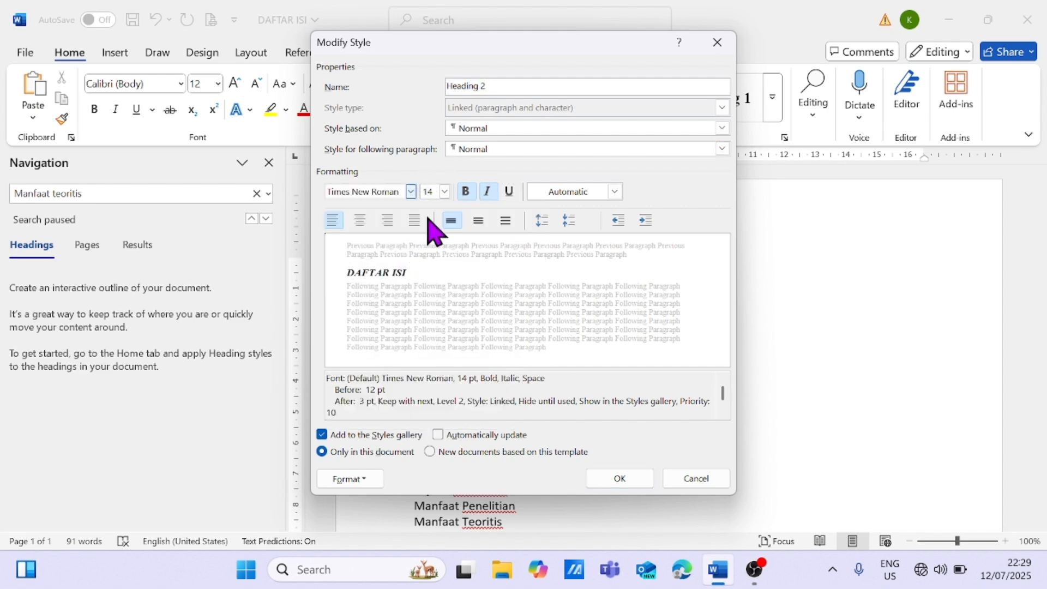
{"action": "left_click", "coordinate": [445, 192]}
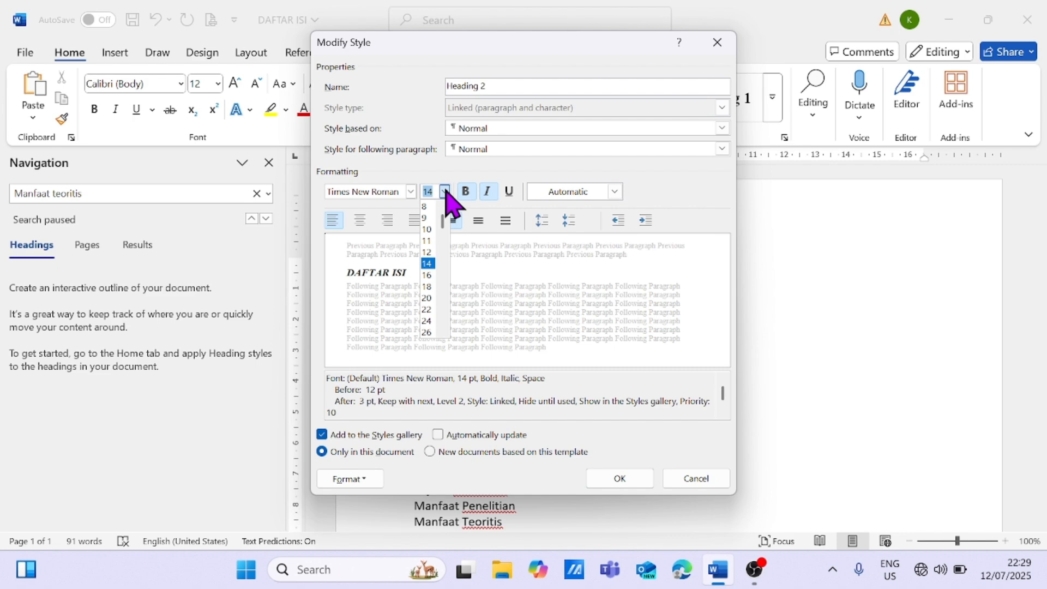
{"action": "left_click", "coordinate": [433, 240]}
{"action": "left_click", "coordinate": [488, 194]}
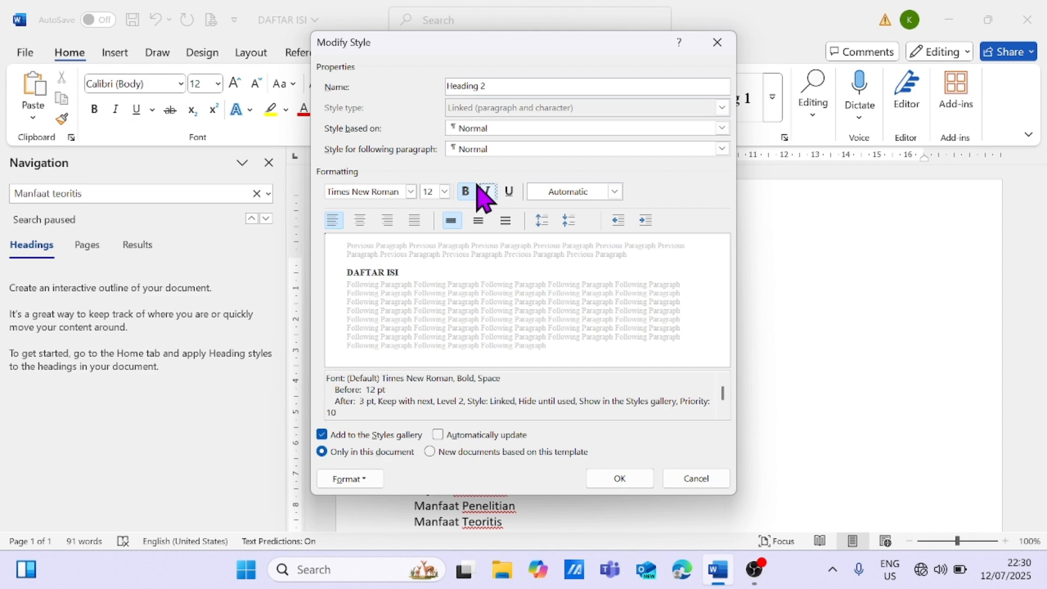
{"action": "left_click", "coordinate": [478, 220]}
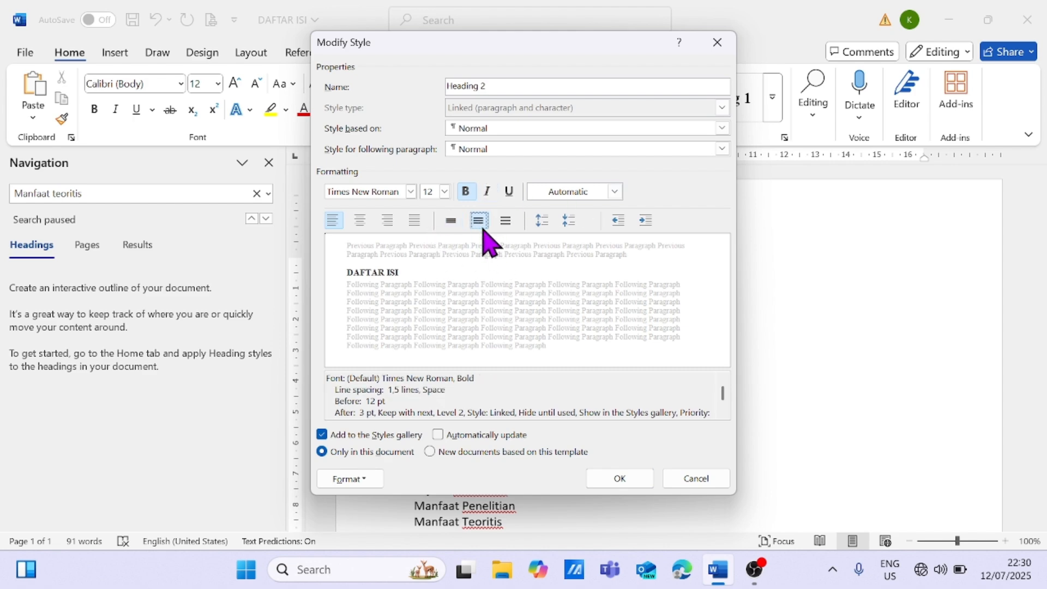
{"action": "left_click", "coordinate": [620, 480]}
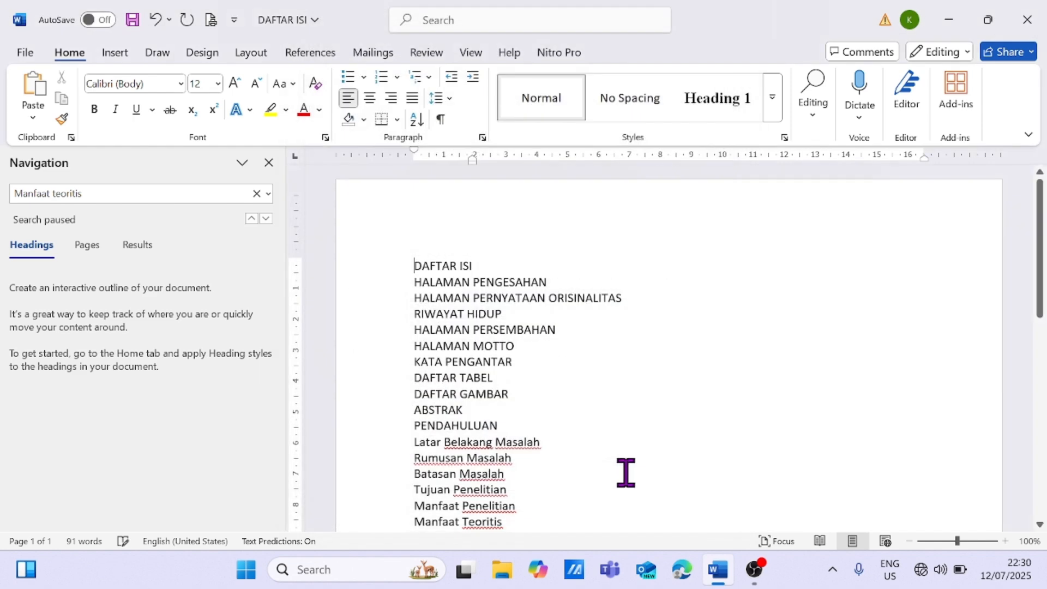
- Modify the Heading 3 style to Times New Roman 12 pt with 1.5 line spacing
{"action": "left_click", "coordinate": [775, 98]}
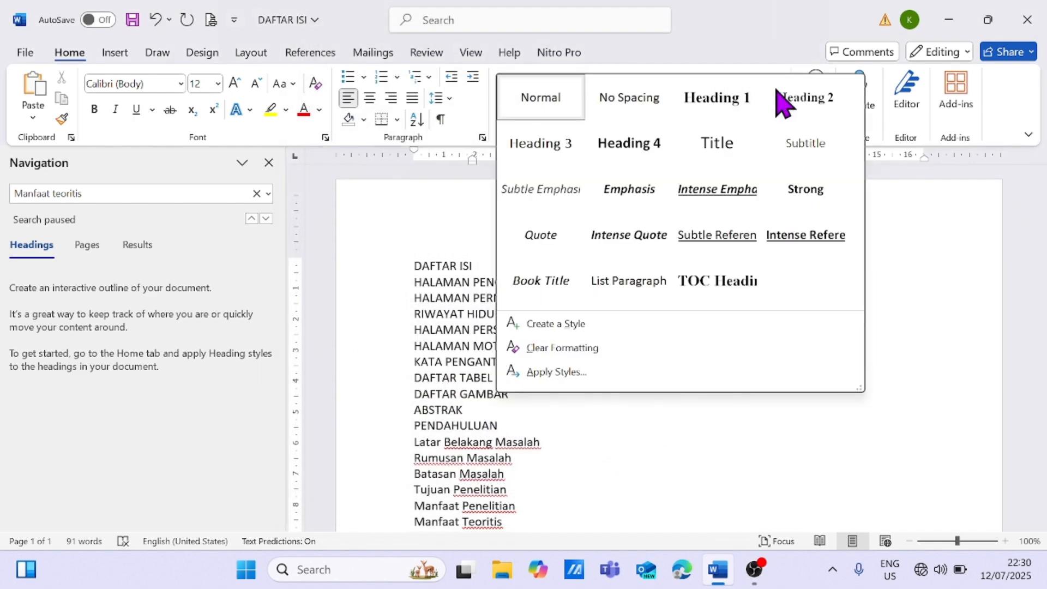
{"action": "right_click", "coordinate": [549, 148]}
{"action": "left_click", "coordinate": [603, 184]}
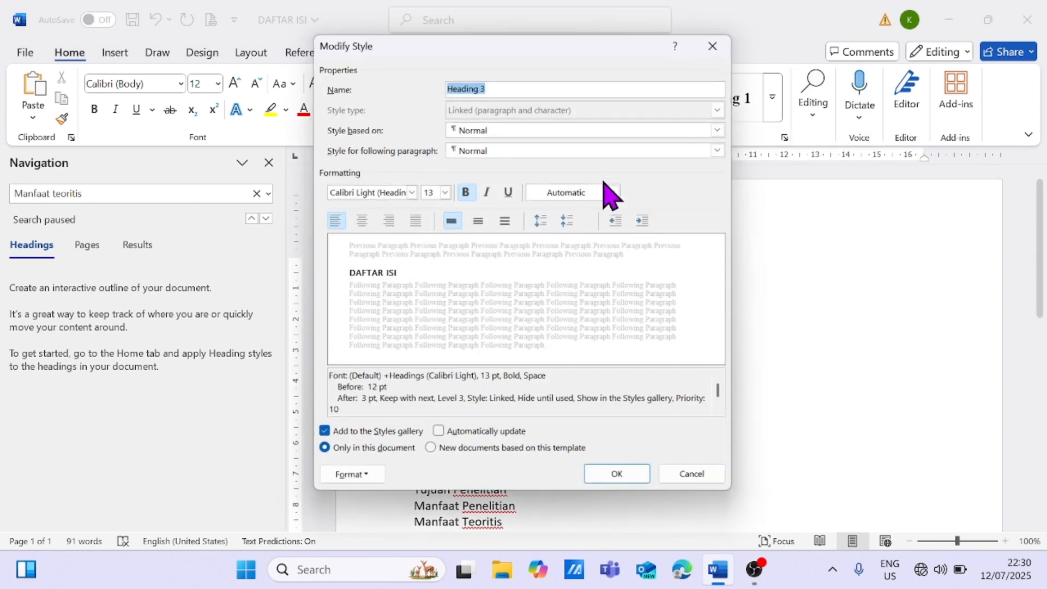
{"action": "left_click", "coordinate": [413, 195]}
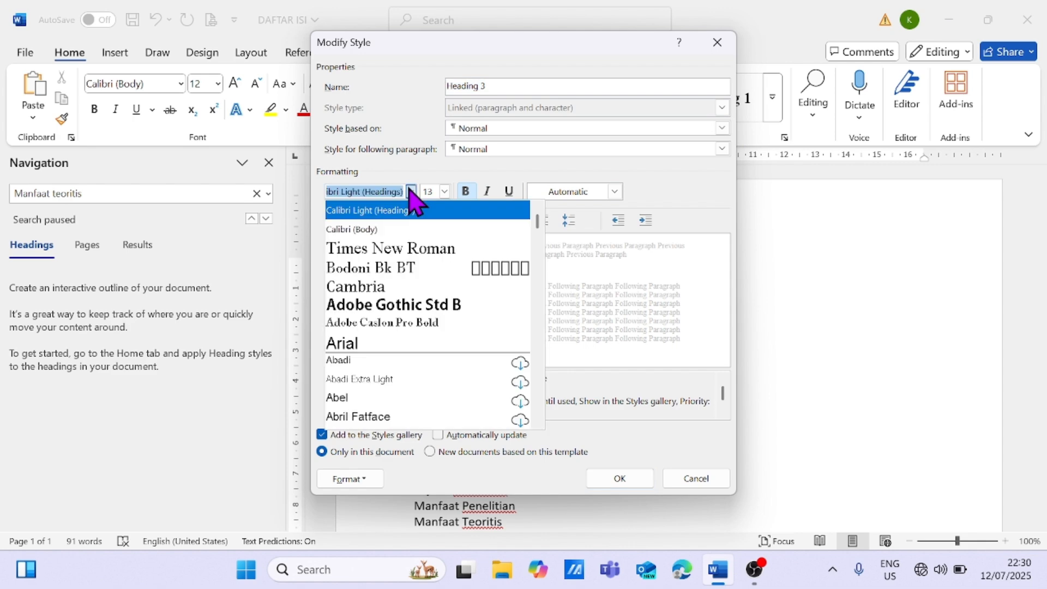
{"action": "left_click", "coordinate": [388, 249]}
{"action": "left_click", "coordinate": [445, 192]}
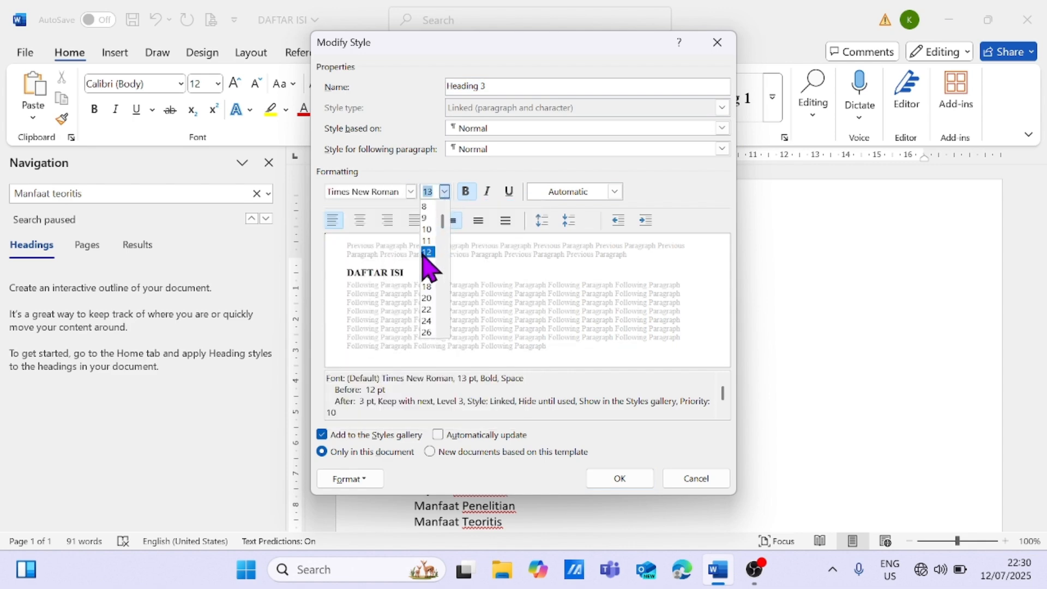
{"action": "left_click", "coordinate": [428, 252]}
{"action": "left_click", "coordinate": [478, 220]}
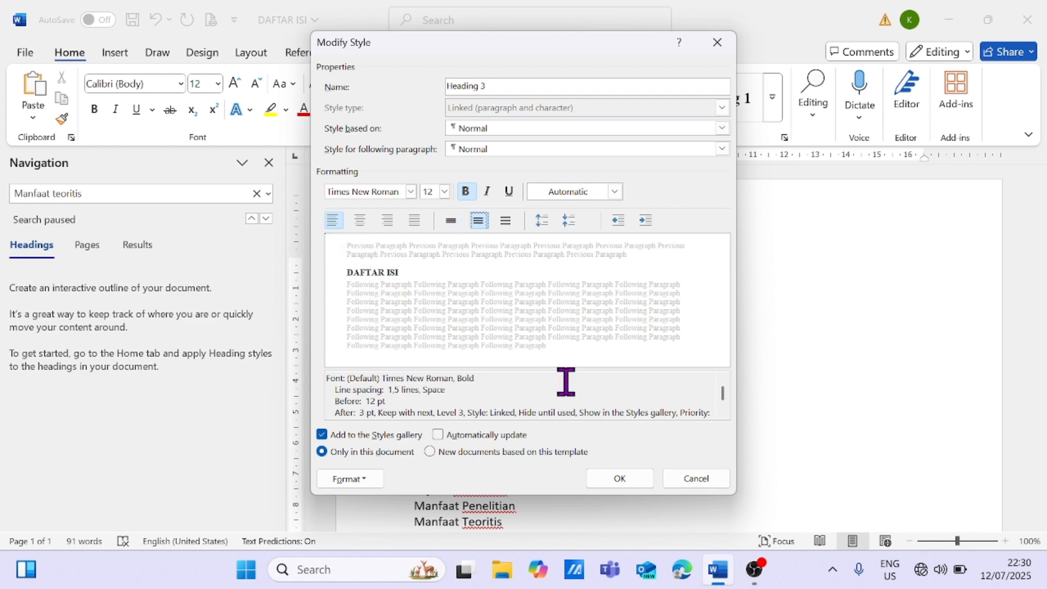
{"action": "left_click", "coordinate": [620, 478]}
- Modify the Heading 4 style to Times New Roman 12 pt with automatic font colour and 1.5 line spacing
{"action": "left_click", "coordinate": [772, 98]}
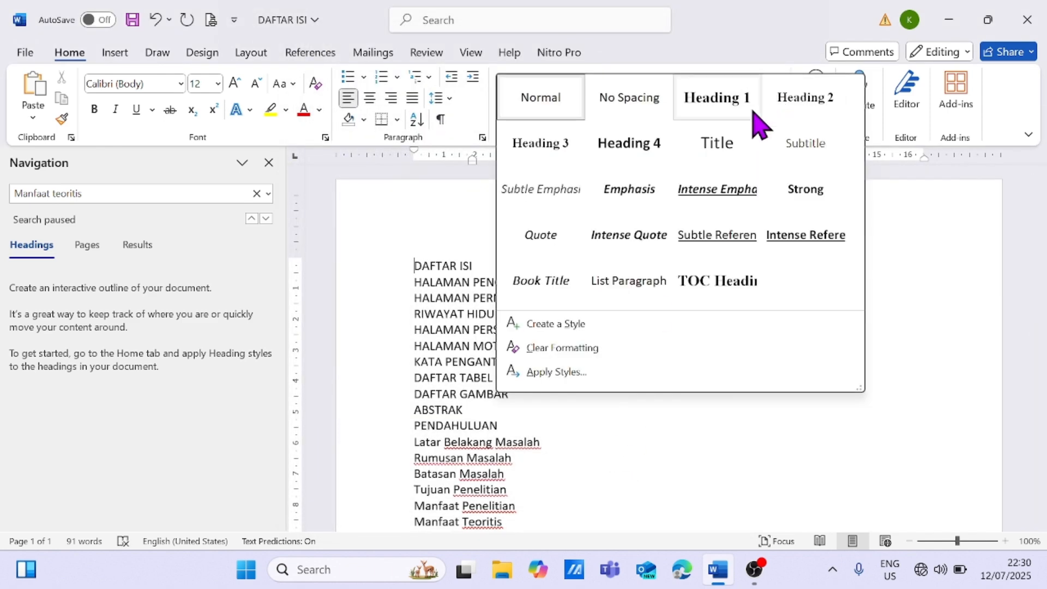
{"action": "right_click", "coordinate": [644, 158]}
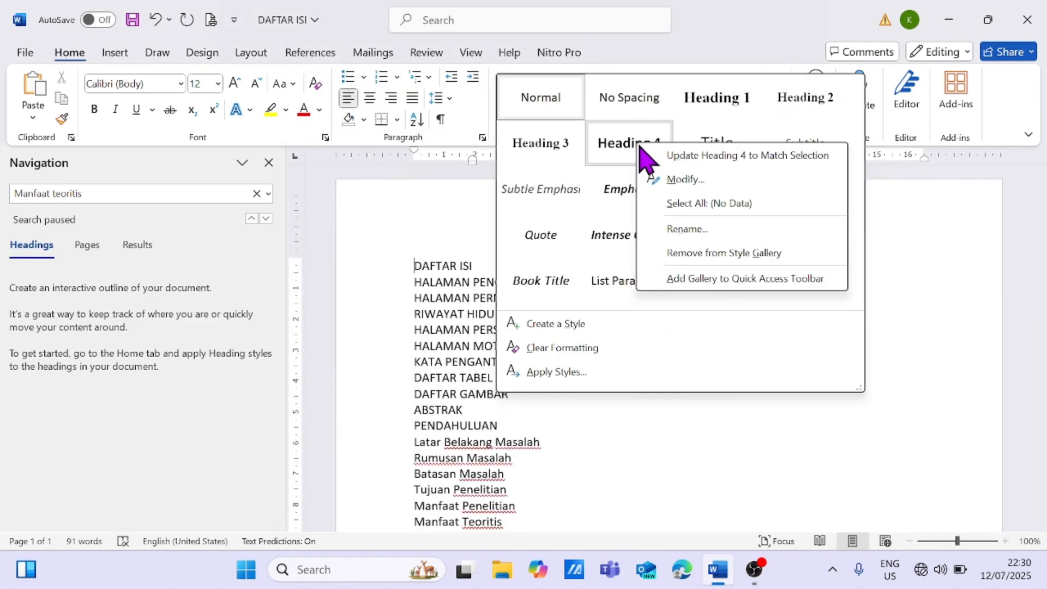
{"action": "left_click", "coordinate": [684, 178]}
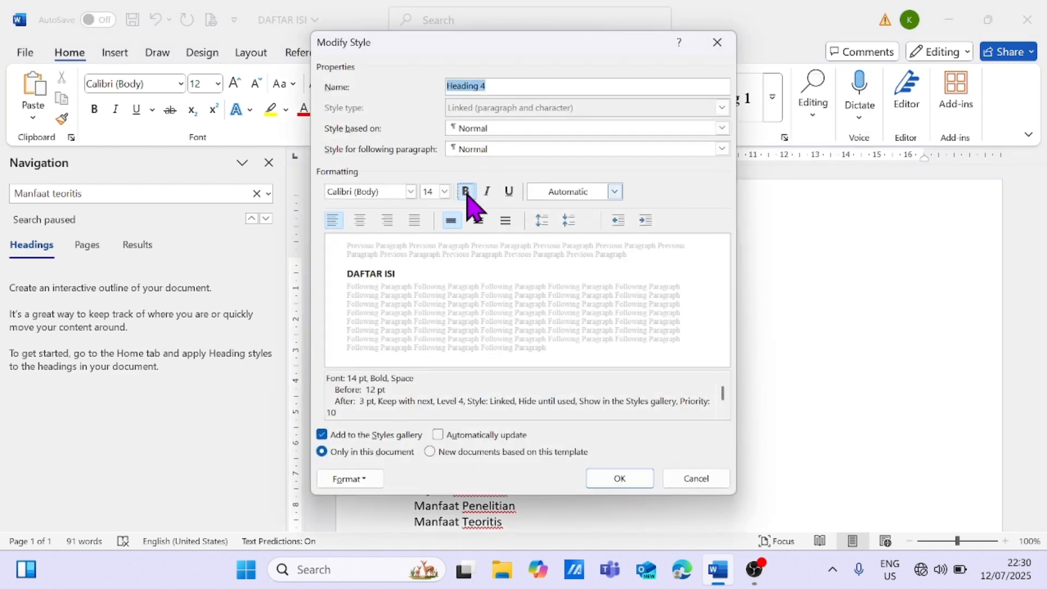
{"action": "left_click", "coordinate": [411, 192]}
{"action": "left_click", "coordinate": [382, 248]}
{"action": "left_click", "coordinate": [445, 192]}
{"action": "left_click", "coordinate": [428, 252]}
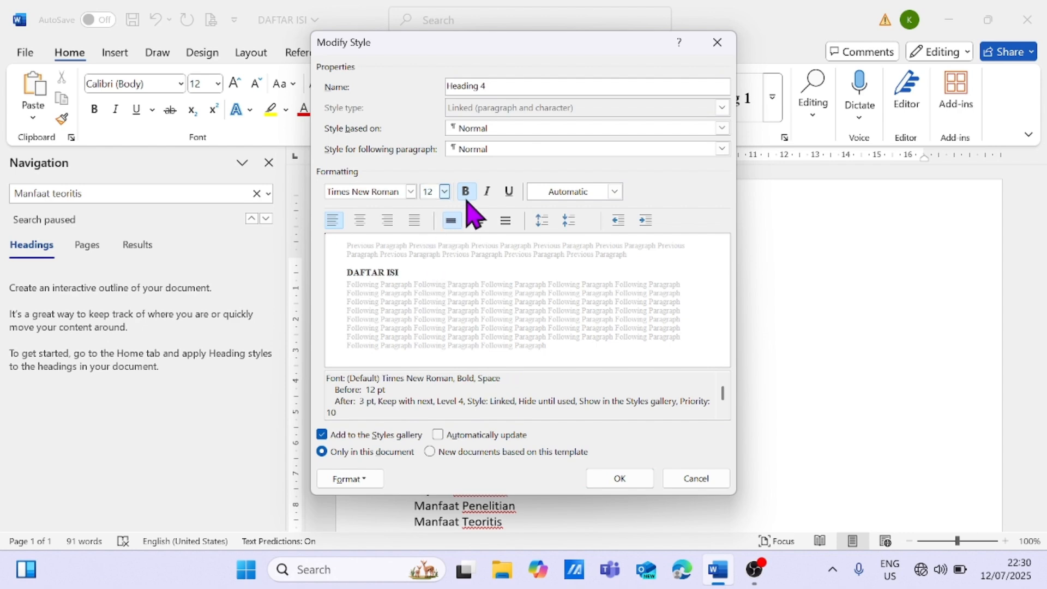
{"action": "left_click", "coordinate": [616, 191]}
{"action": "left_click", "coordinate": [570, 212]}
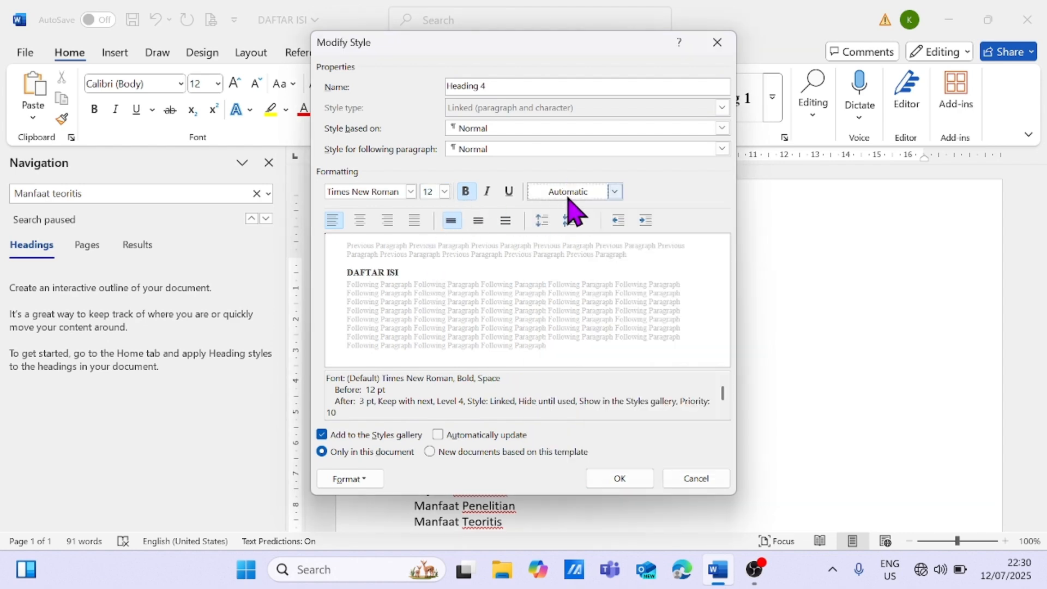
{"action": "left_click", "coordinate": [478, 221]}
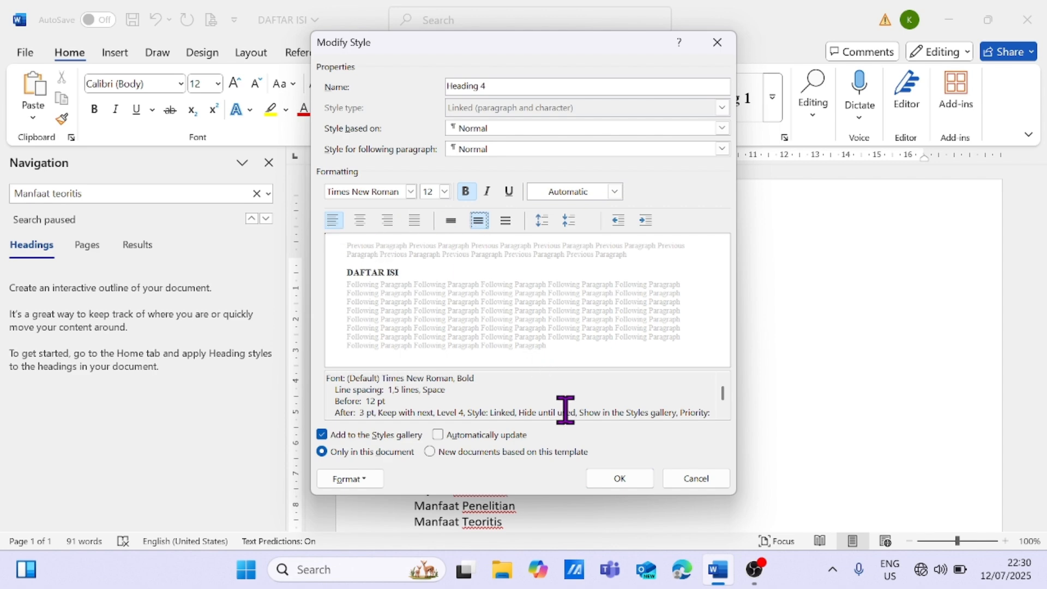
{"action": "left_click", "coordinate": [620, 480]}
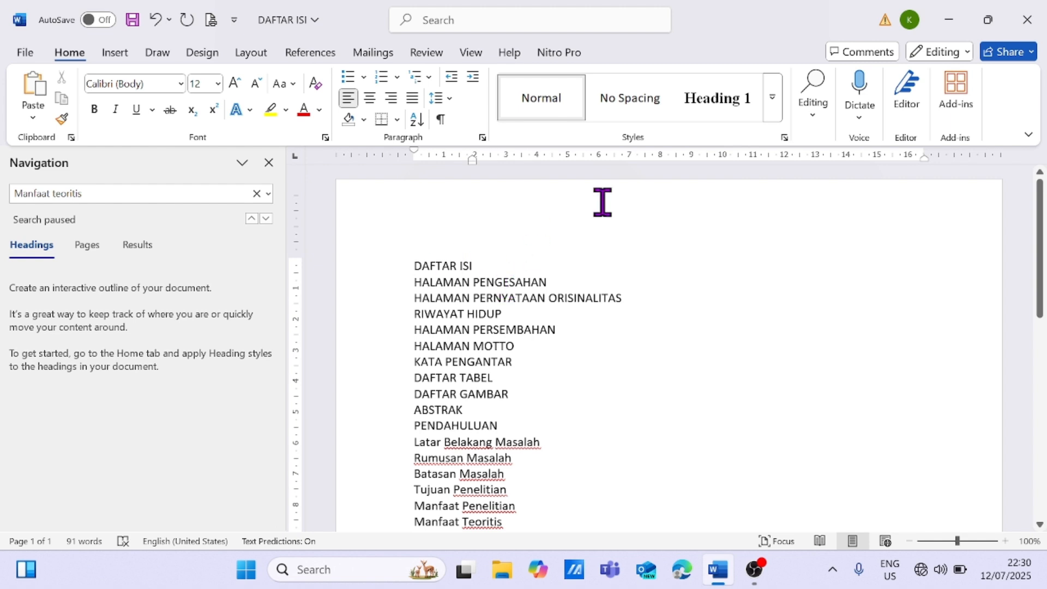
- Apply the Heading 1 style to each of the lines from DAFTAR ISI through HALAMAN MOTTO
{"action": "left_click", "coordinate": [728, 102]}
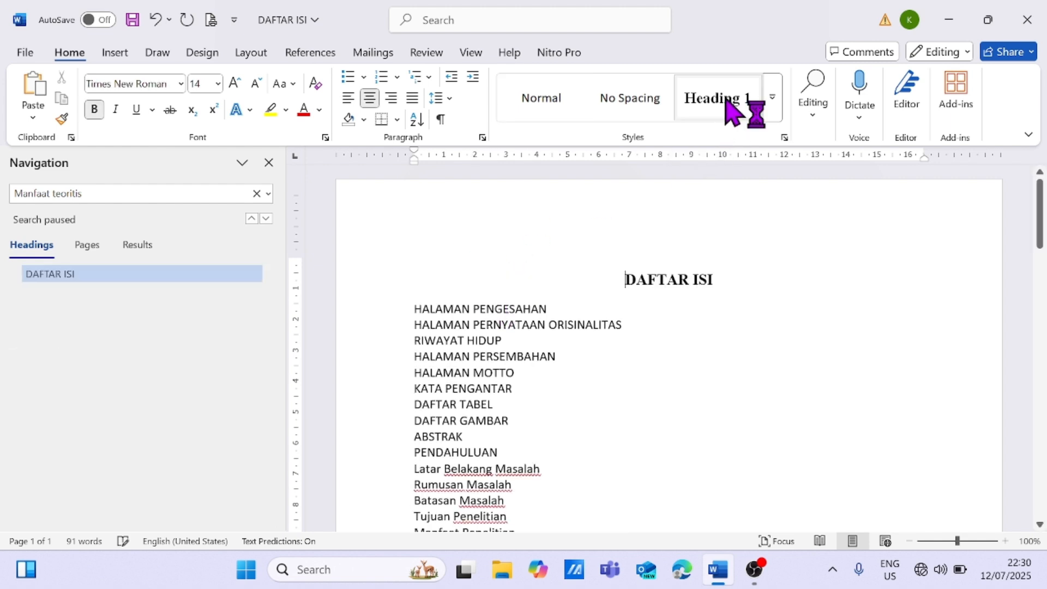
{"action": "key", "text": "Down"}
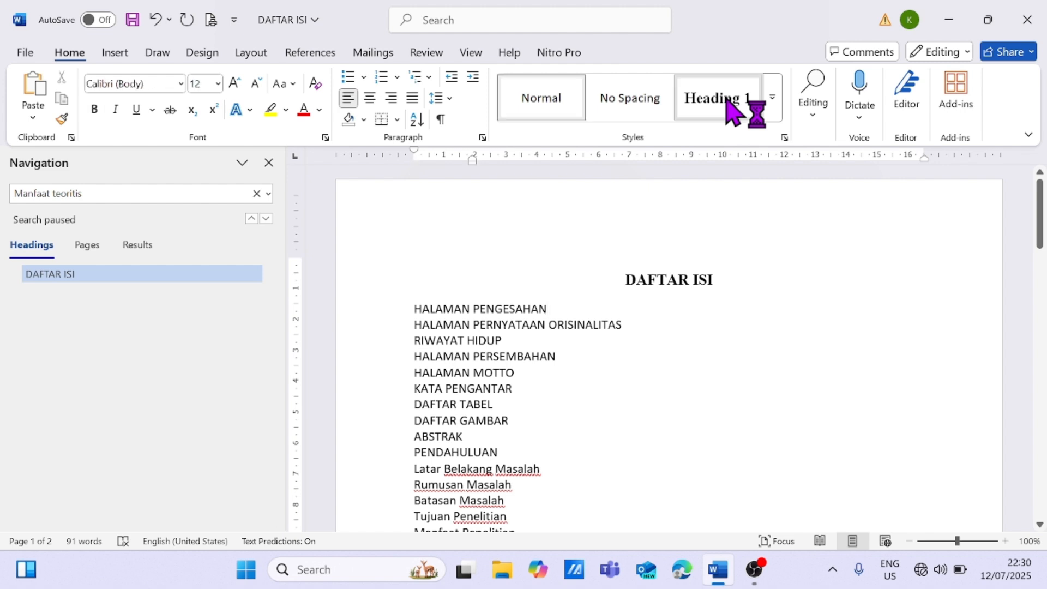
{"action": "left_click", "coordinate": [728, 101]}
{"action": "key", "text": "Down"}
{"action": "left_click", "coordinate": [728, 101]}
{"action": "key", "text": "Down"}
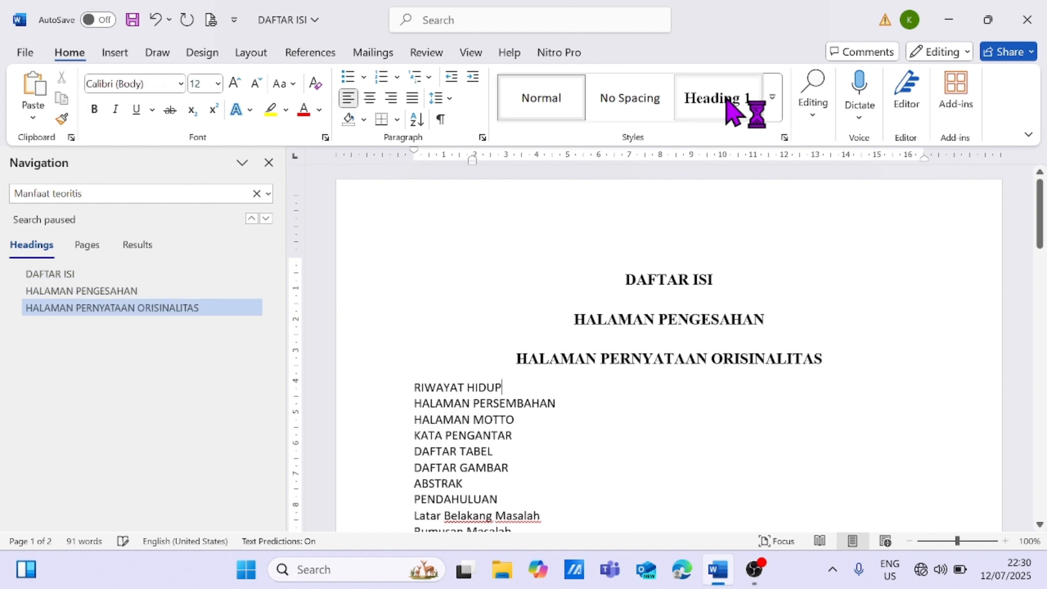
{"action": "left_click", "coordinate": [728, 102]}
{"action": "key", "text": "Down"}
{"action": "left_click", "coordinate": [728, 102]}
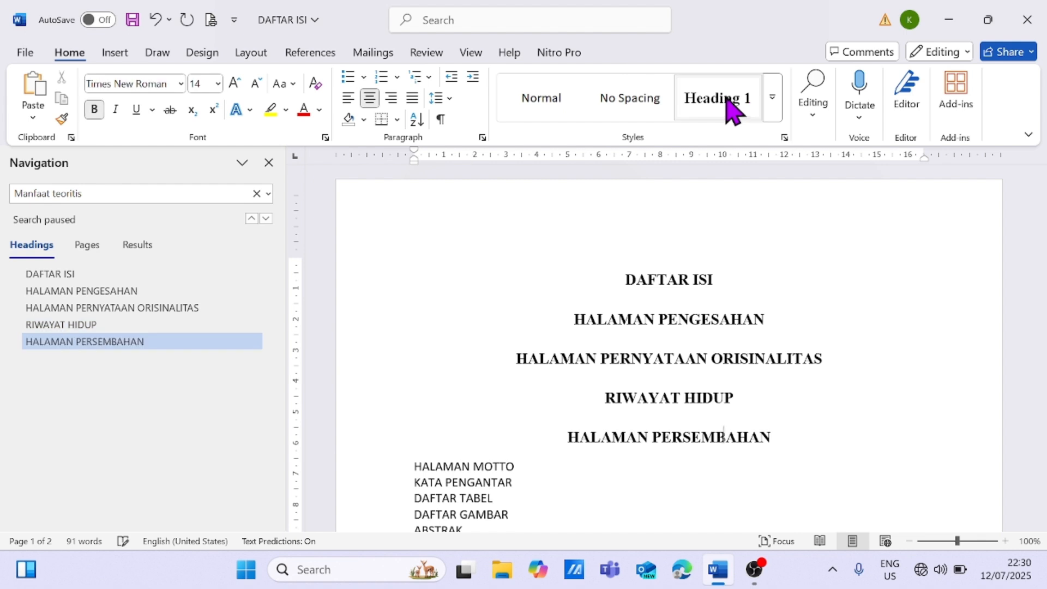
{"action": "key", "text": "Down"}
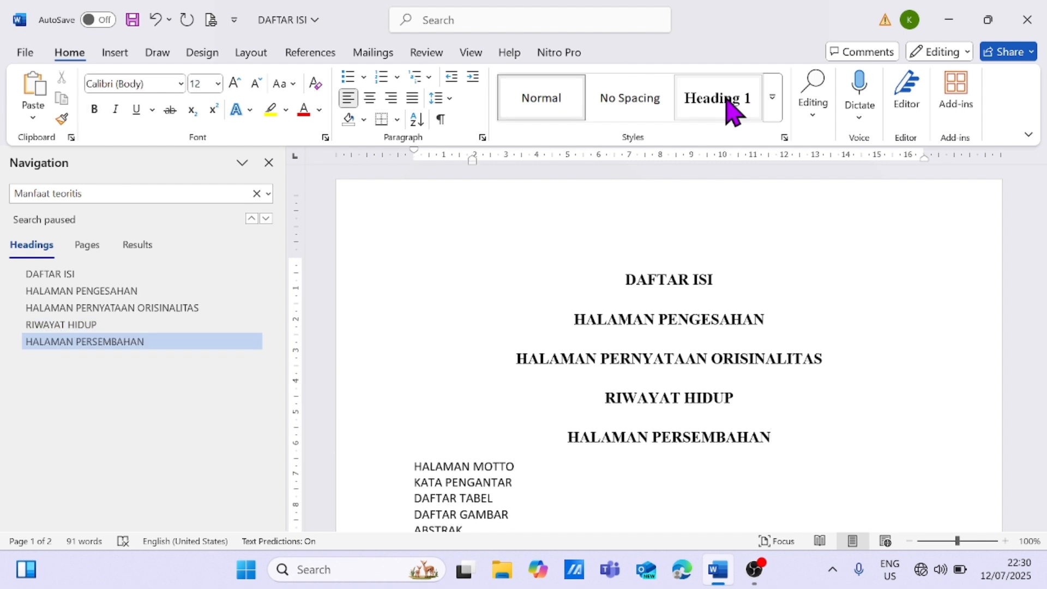
{"action": "left_click", "coordinate": [728, 102]}
- Apply the Heading 1 style to each of the lines from KATA PENGANTAR through PENDAHULUAN
{"action": "scroll", "coordinate": [689, 285], "scroll_direction": "down", "scroll_amount": 3}
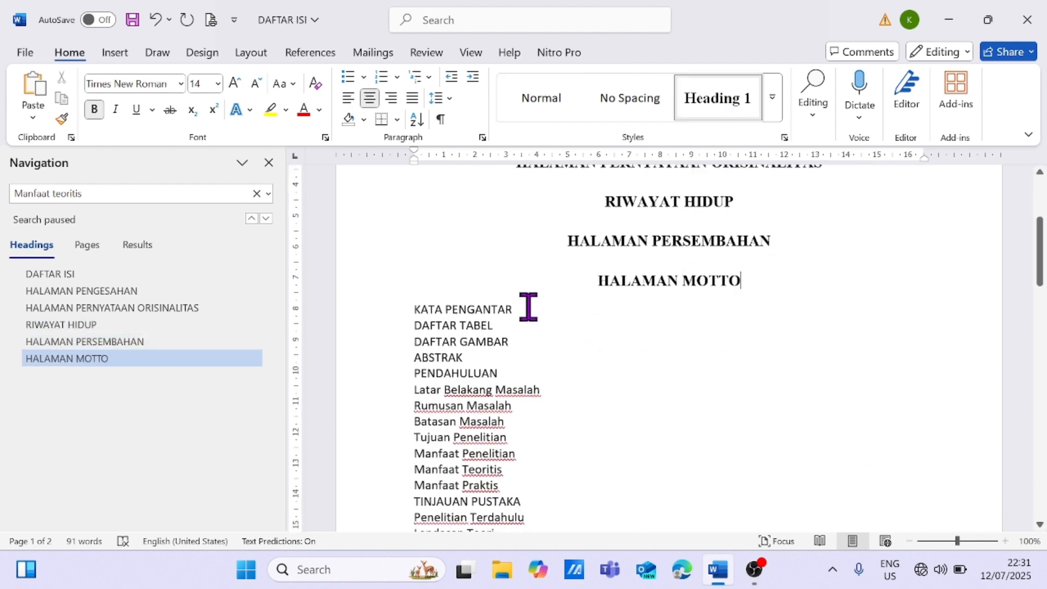
{"action": "left_click", "coordinate": [528, 307]}
{"action": "left_click", "coordinate": [743, 98]}
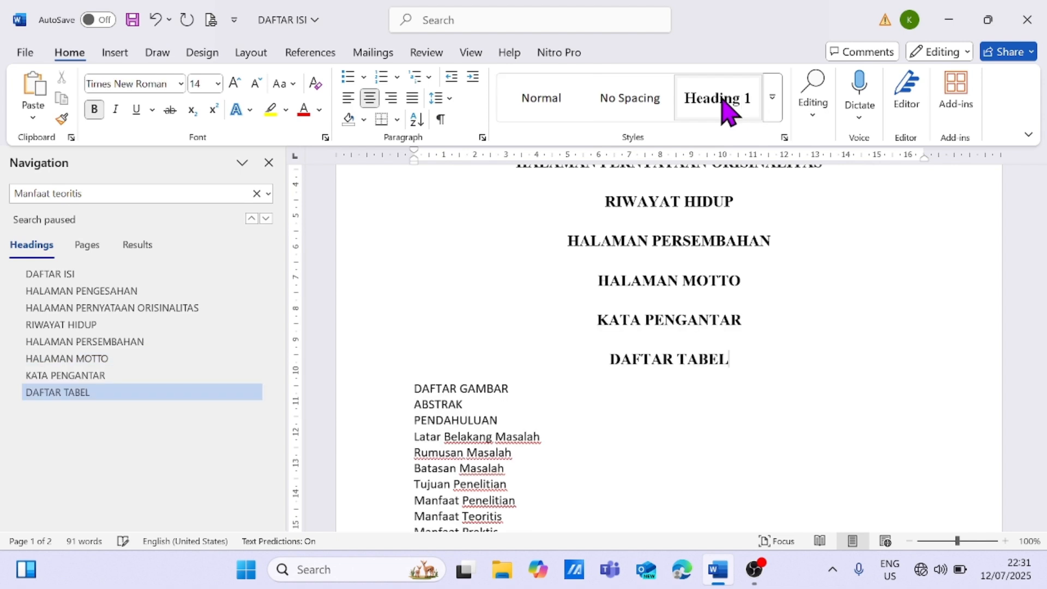
{"action": "key", "text": "Down"}
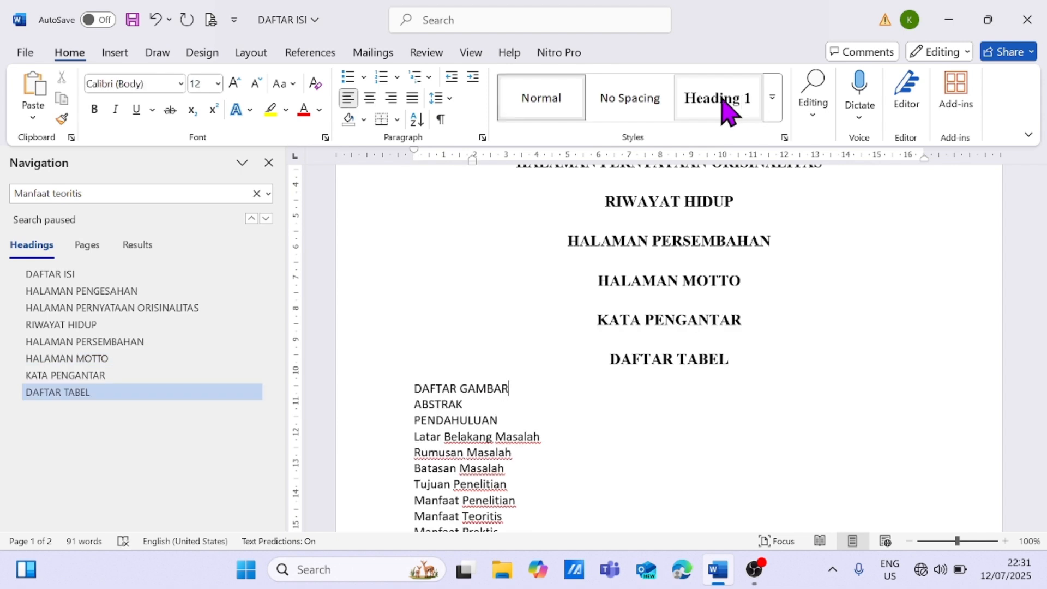
{"action": "left_click", "coordinate": [728, 101]}
{"action": "key", "text": "Down"}
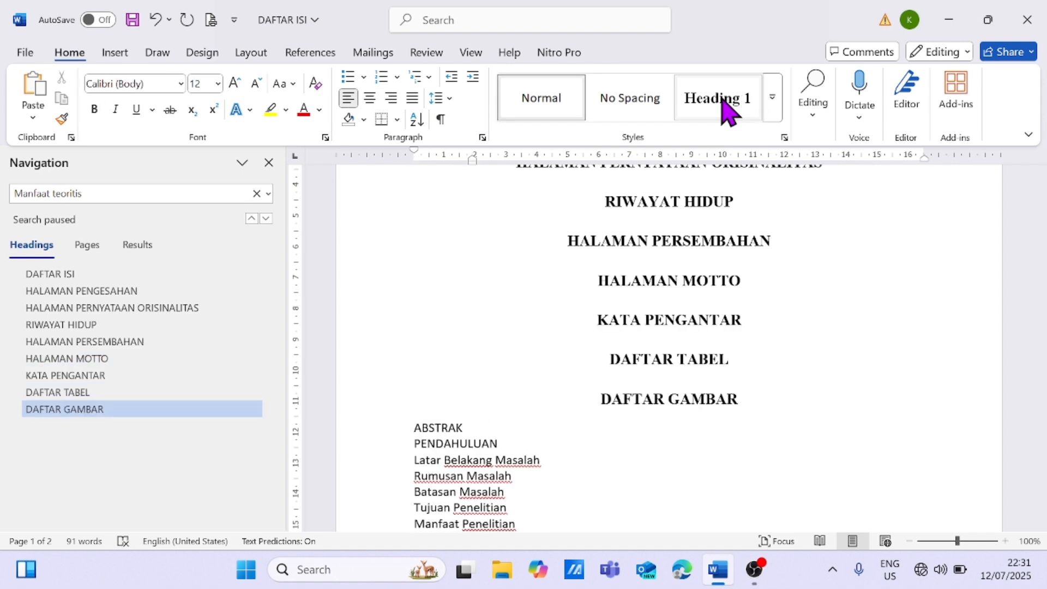
{"action": "left_click", "coordinate": [729, 101]}
{"action": "key", "text": "Down"}
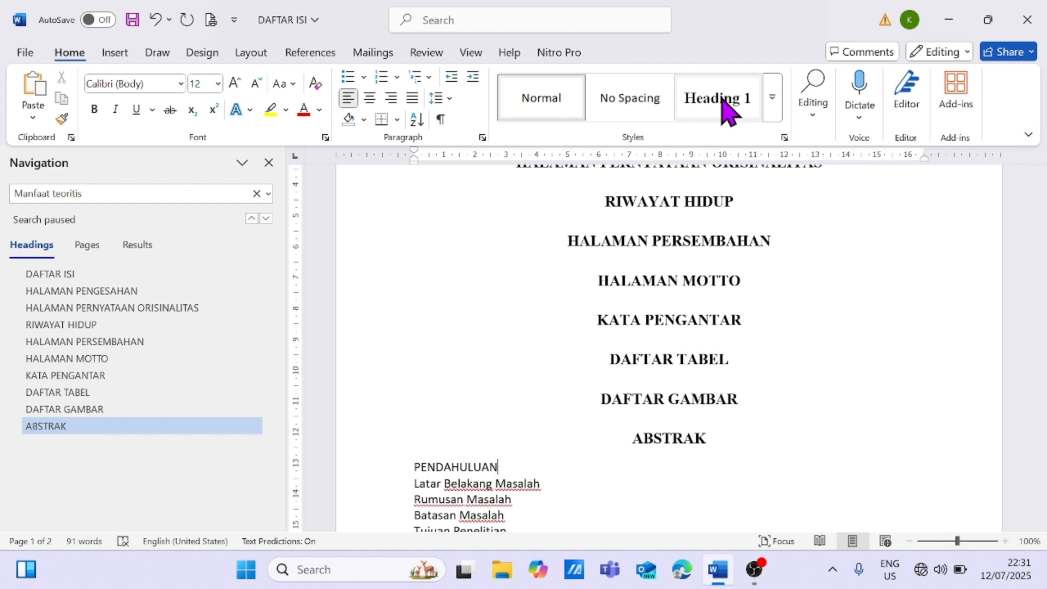
{"action": "left_click", "coordinate": [728, 101]}
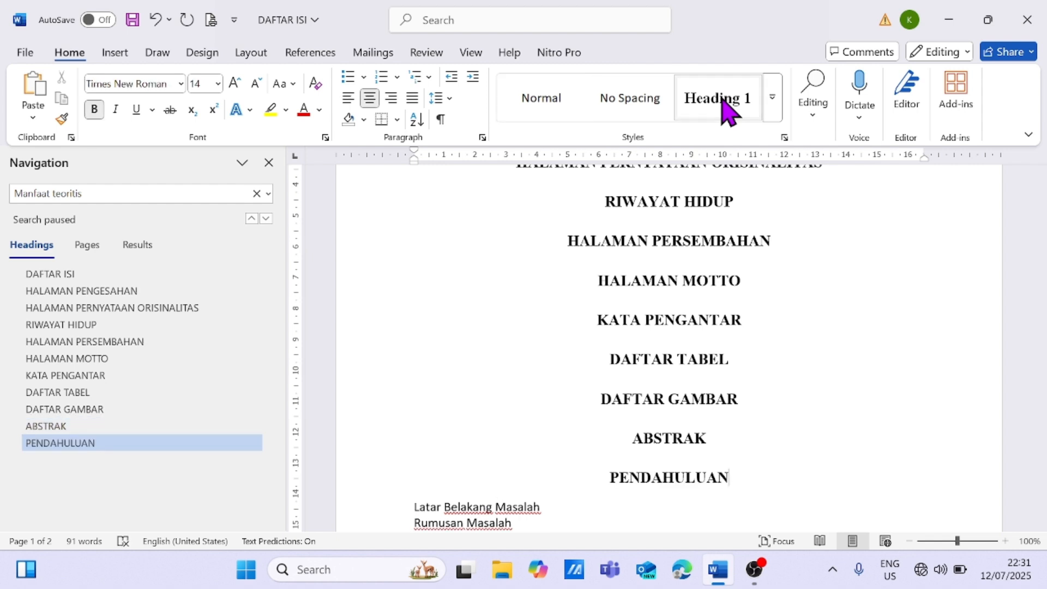
- Apply the Heading 2 style to each of the lines from Latar Belakang Masalah through Manfaat Penelitian
{"action": "scroll", "coordinate": [666, 257], "scroll_direction": "down", "scroll_amount": 6}
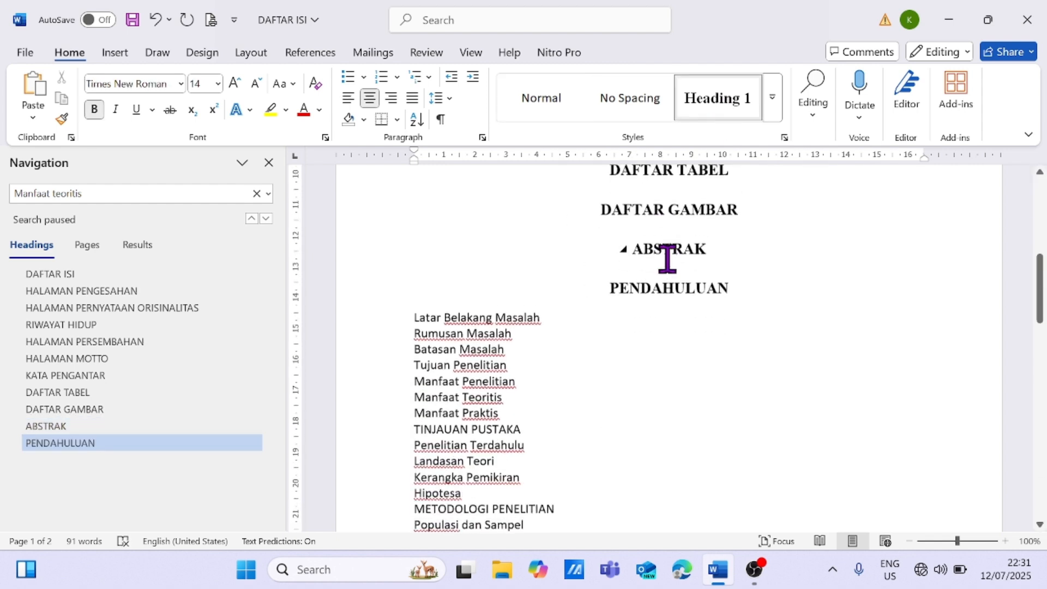
{"action": "left_click", "coordinate": [509, 310]}
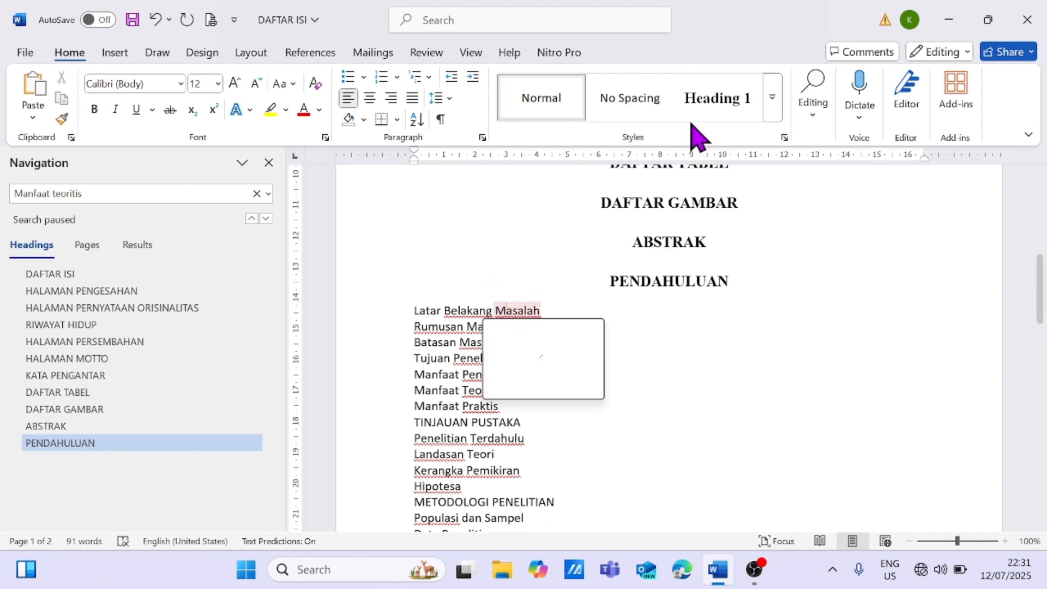
{"action": "left_click", "coordinate": [773, 99]}
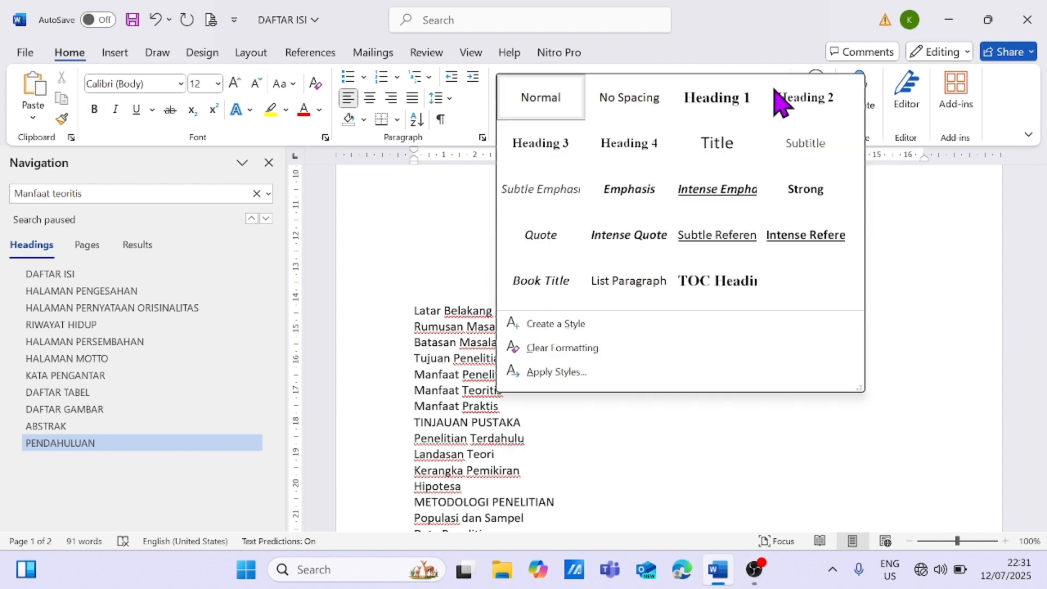
{"action": "left_click", "coordinate": [809, 108]}
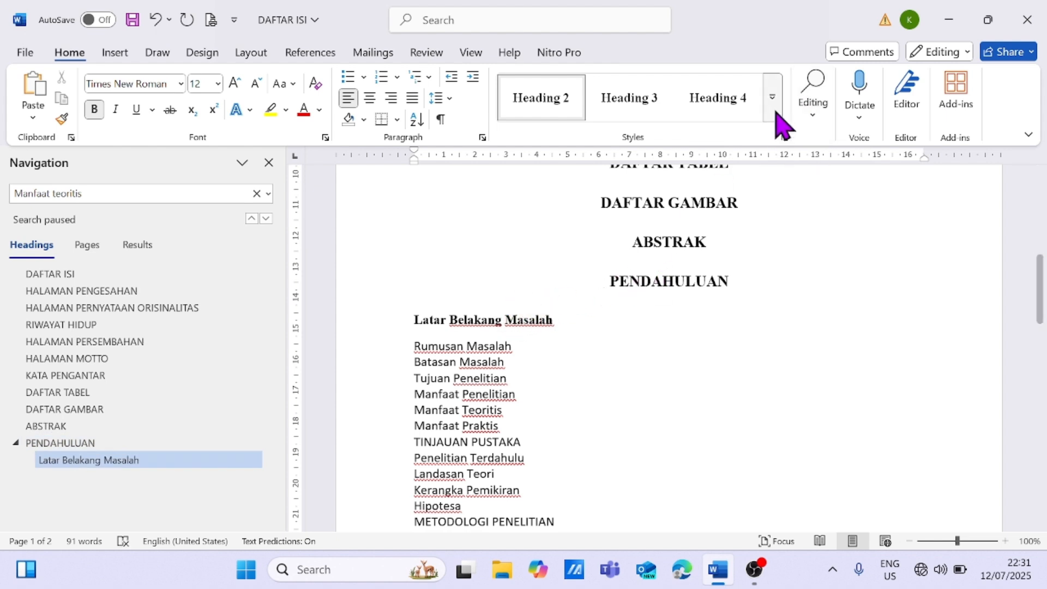
{"action": "key", "text": "Down"}
{"action": "left_click", "coordinate": [567, 109]}
{"action": "key", "text": "Down"}
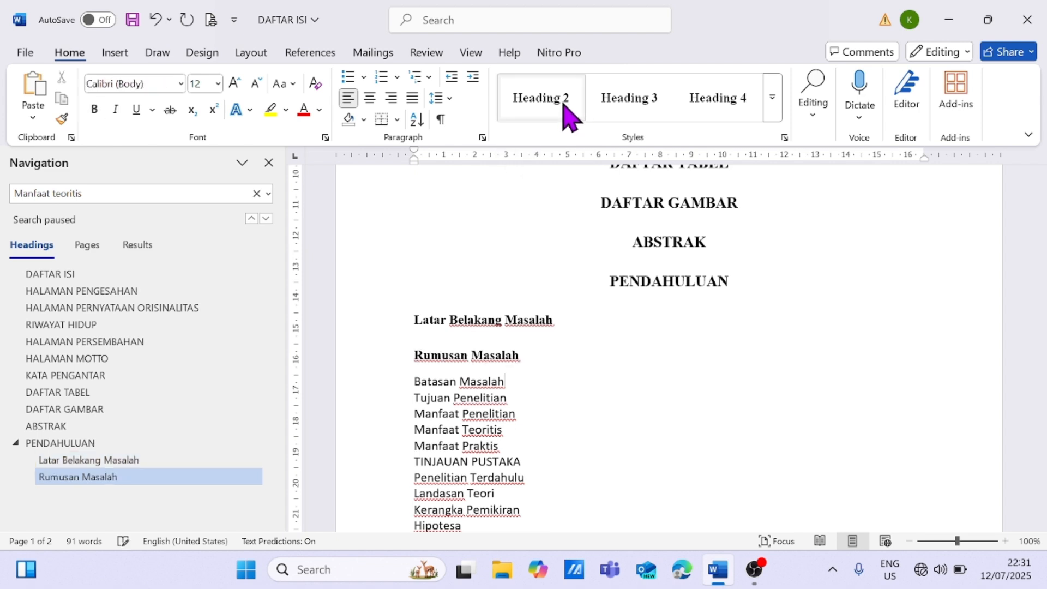
{"action": "left_click", "coordinate": [567, 109]}
{"action": "key", "text": "Down"}
{"action": "left_click", "coordinate": [567, 109]}
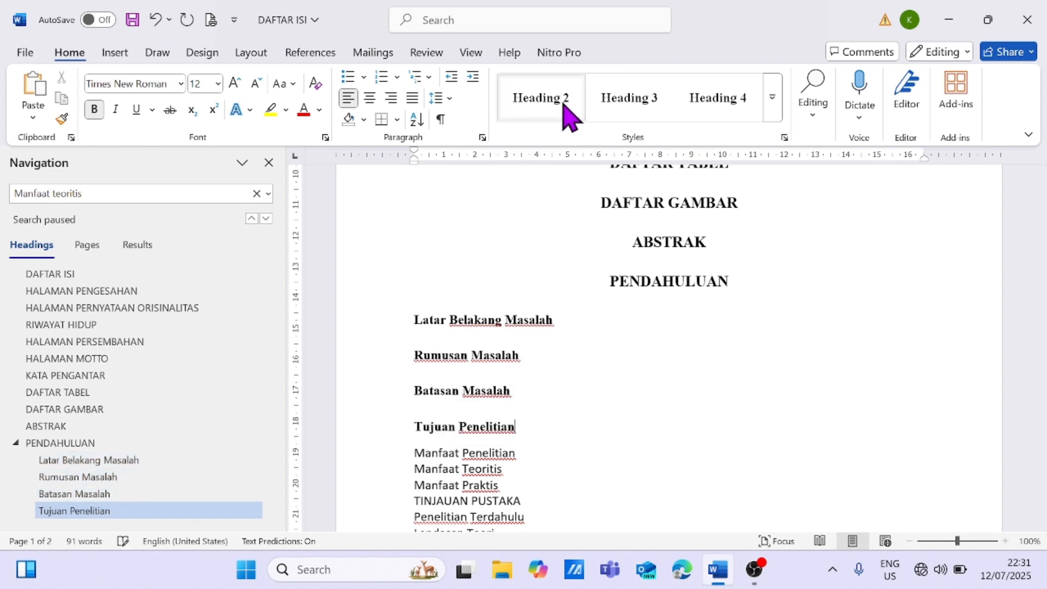
{"action": "key", "text": "Down"}
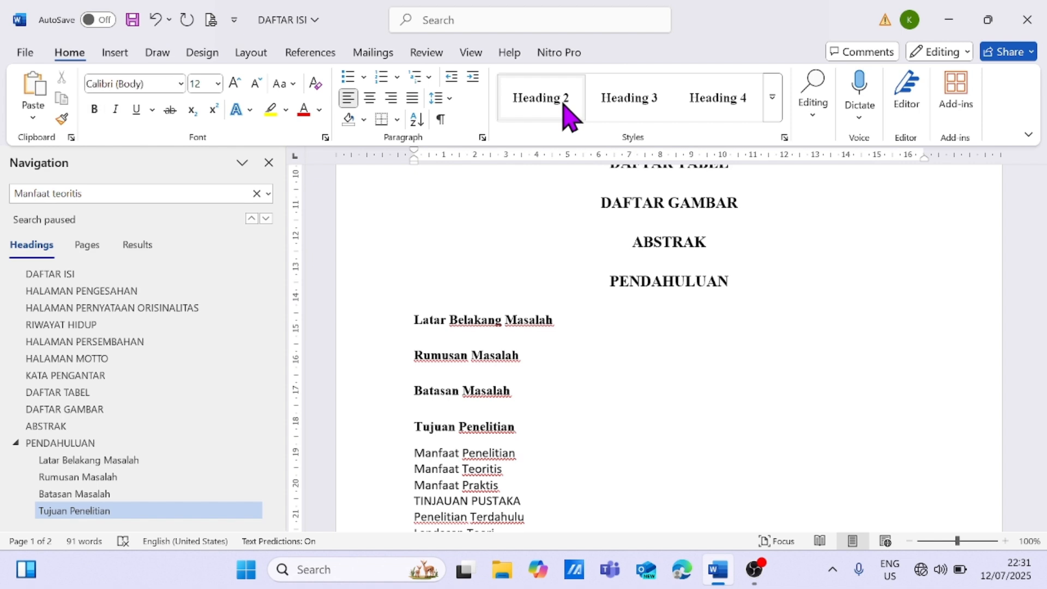
{"action": "left_click", "coordinate": [568, 109]}
- Apply the Heading 3 style to the lines Manfaat Teoritis and Manfaat Praktis
{"action": "key", "text": "Down"}
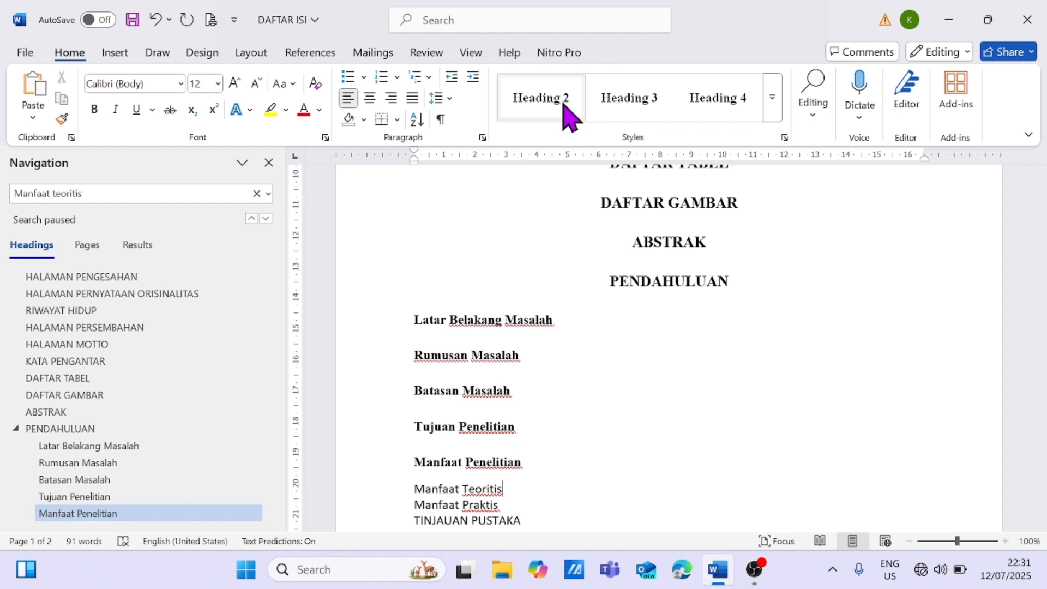
{"action": "left_click", "coordinate": [633, 103]}
{"action": "key", "text": "Down"}
{"action": "left_click", "coordinate": [634, 103]}
- Apply the Heading 1 style to the TINJAUAN PUSTAKA line below Manfaat Praktis
{"action": "scroll", "coordinate": [542, 353], "scroll_direction": "down", "scroll_amount": 6}
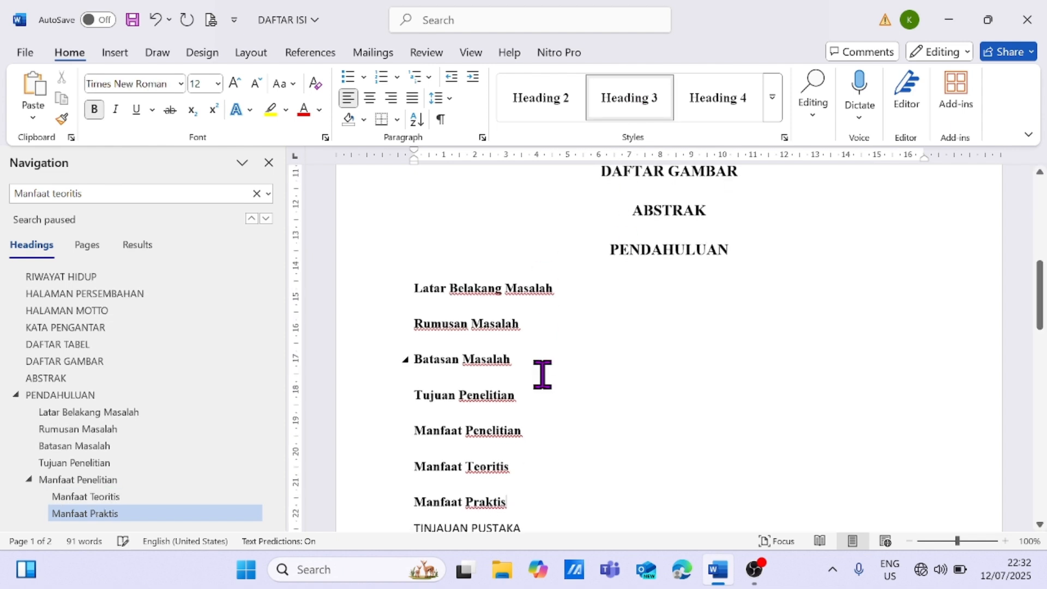
{"action": "scroll", "coordinate": [559, 263], "scroll_direction": "up", "scroll_amount": 1}
{"action": "scroll", "coordinate": [542, 296], "scroll_direction": "up", "scroll_amount": 2}
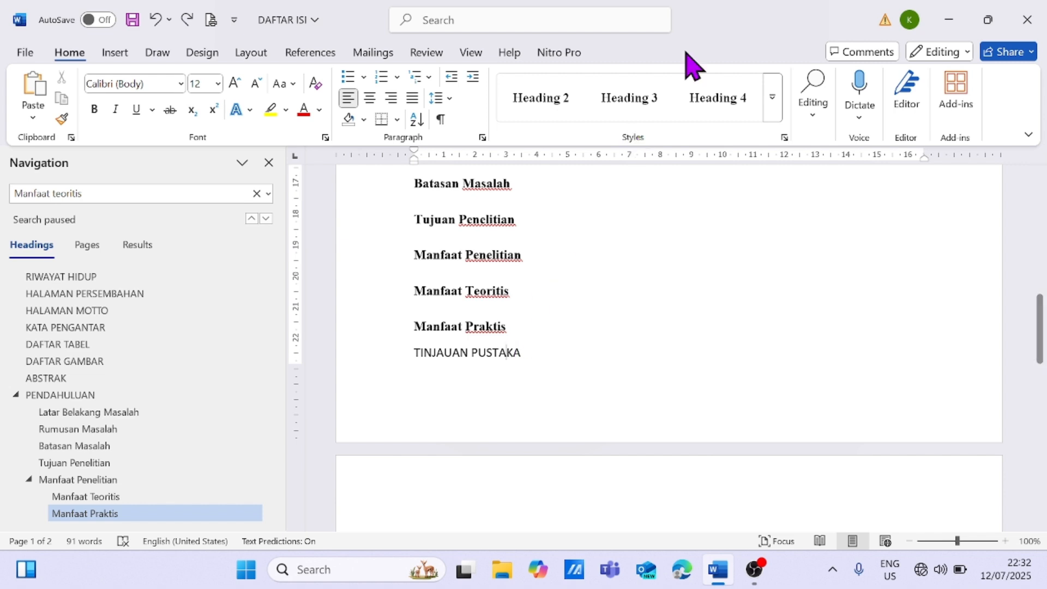
{"action": "left_click", "coordinate": [772, 97]}
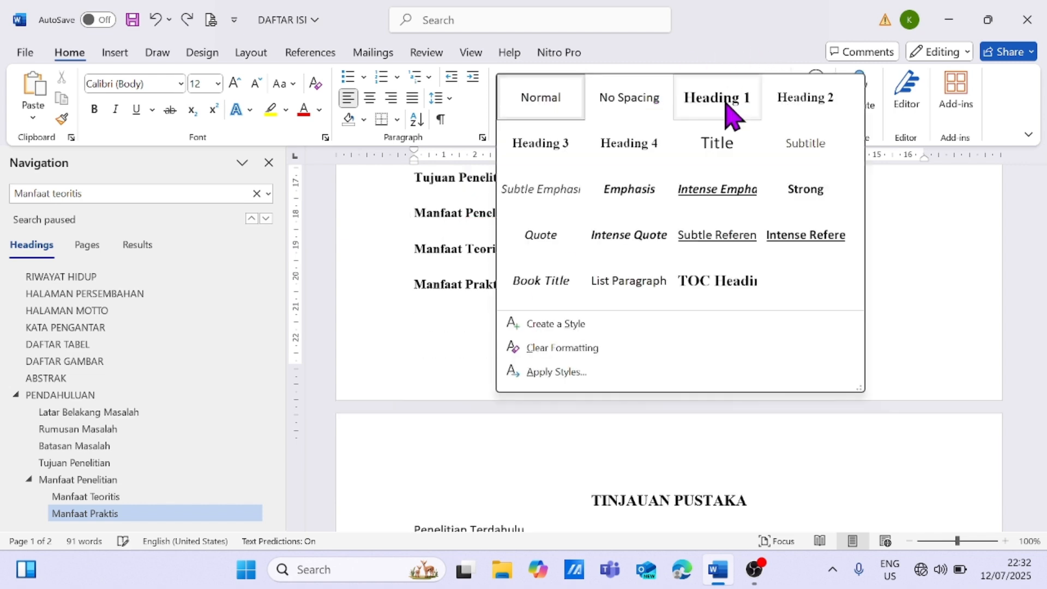
{"action": "left_click", "coordinate": [727, 104]}
- Apply the Heading 2 style to the Penelitian Terdahulu line under TINJAUAN PUSTAKA
{"action": "scroll", "coordinate": [727, 262], "scroll_direction": "down", "scroll_amount": 3}
{"action": "scroll", "coordinate": [727, 283], "scroll_direction": "down", "scroll_amount": 2}
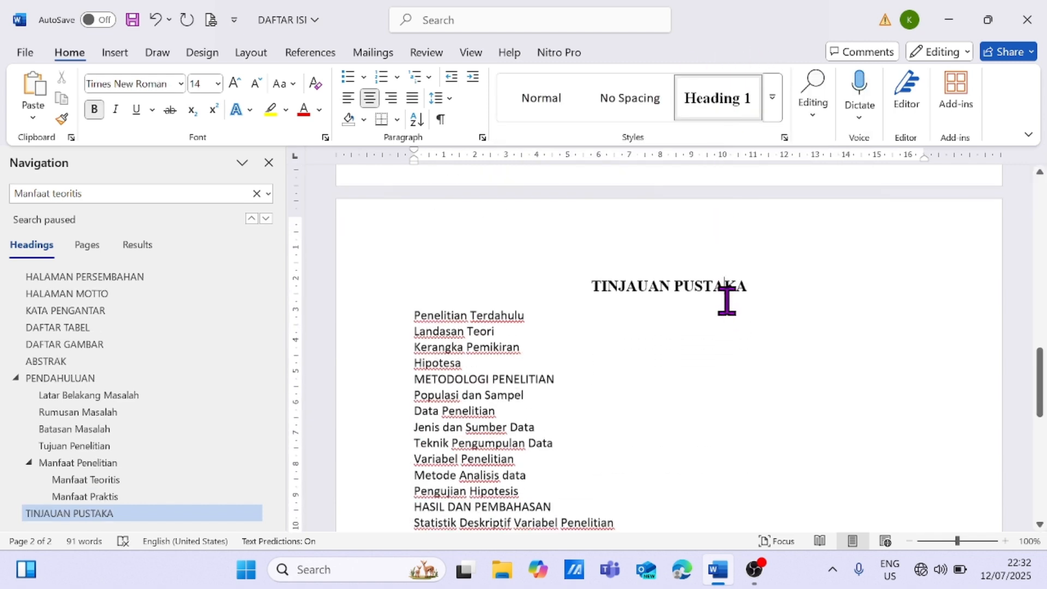
{"action": "left_click", "coordinate": [461, 252]}
{"action": "left_click", "coordinate": [508, 247]}
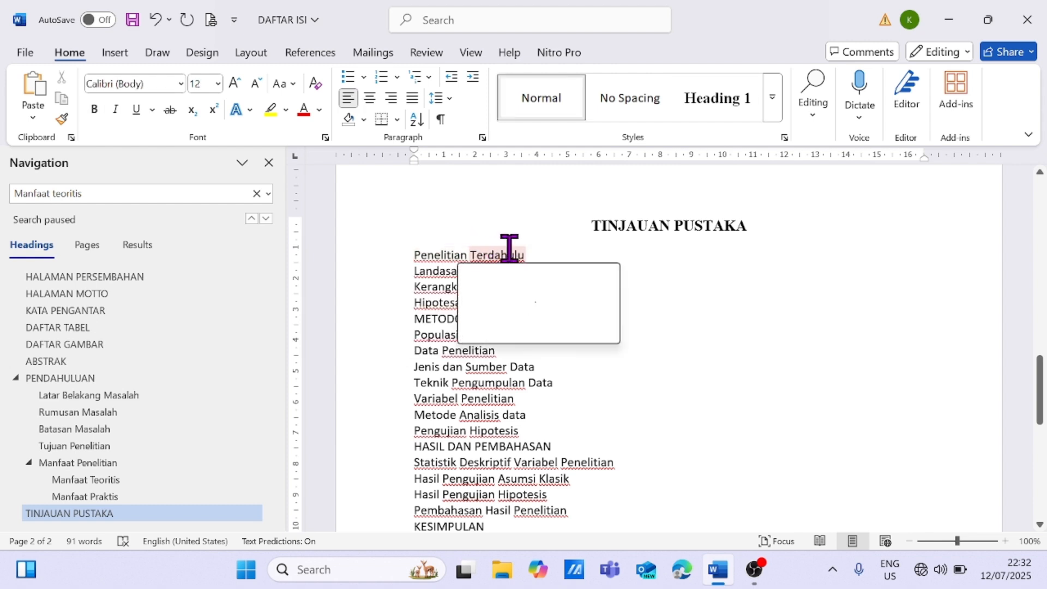
{"action": "left_click", "coordinate": [698, 112]}
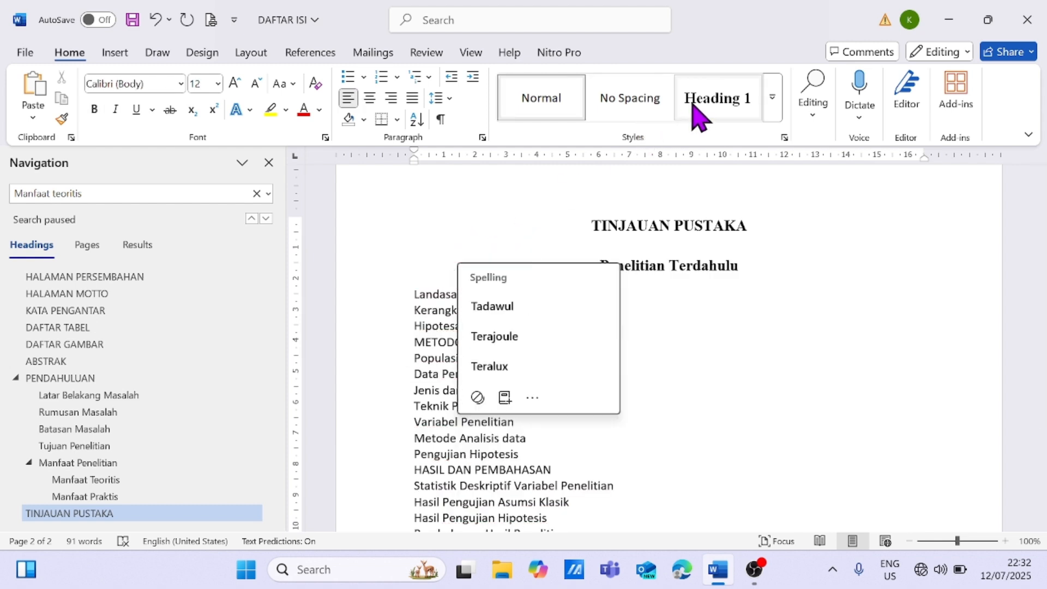
{"action": "left_click", "coordinate": [773, 98]}
{"action": "left_click", "coordinate": [791, 103]}
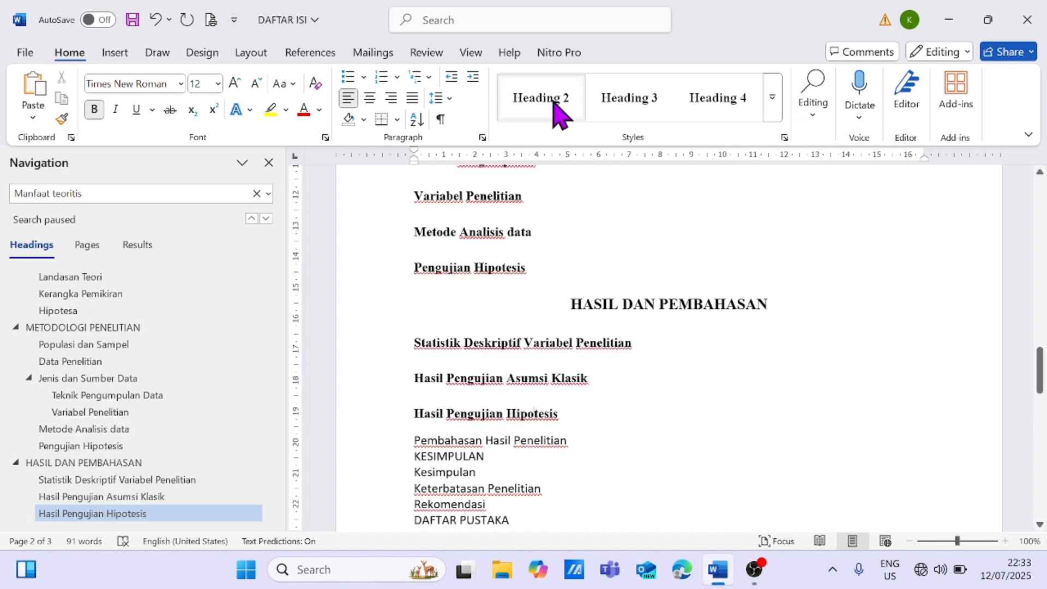
- Apply the Heading 2 style to Pembahasan Hasil Penelitian and the Heading 1 style to the KESIMPULAN line below it
{"action": "key", "text": "Down"}
{"action": "left_click", "coordinate": [551, 104]}
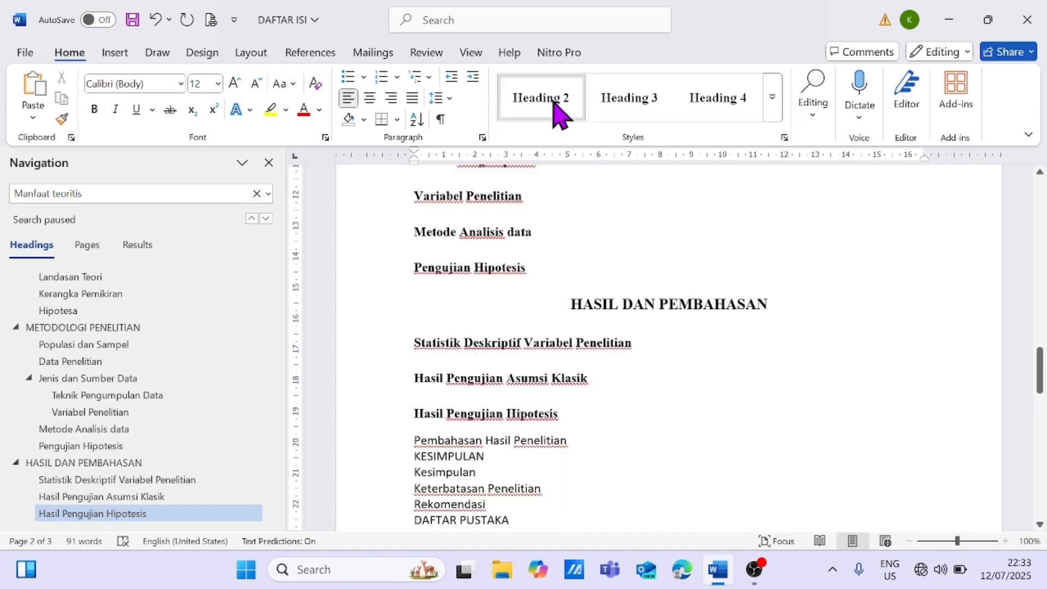
{"action": "key", "text": "Down"}
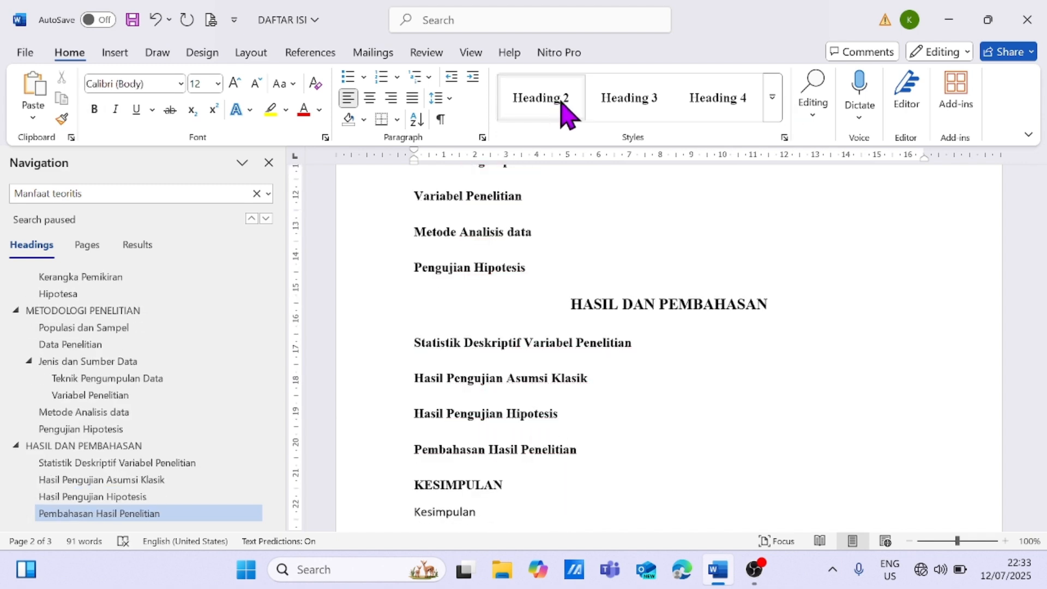
{"action": "left_click", "coordinate": [777, 93]}
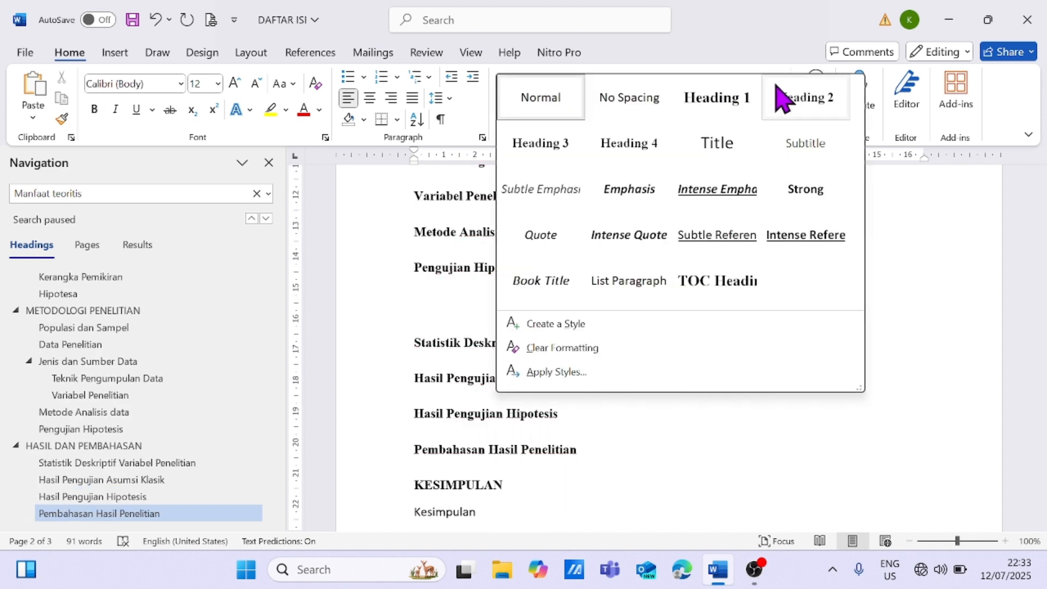
{"action": "left_click", "coordinate": [734, 103]}
- Apply the Heading 2 style to the Kesimpulan line directly below the KESIMPULAN chapter heading
{"action": "scroll", "coordinate": [666, 264], "scroll_direction": "down", "scroll_amount": 3}
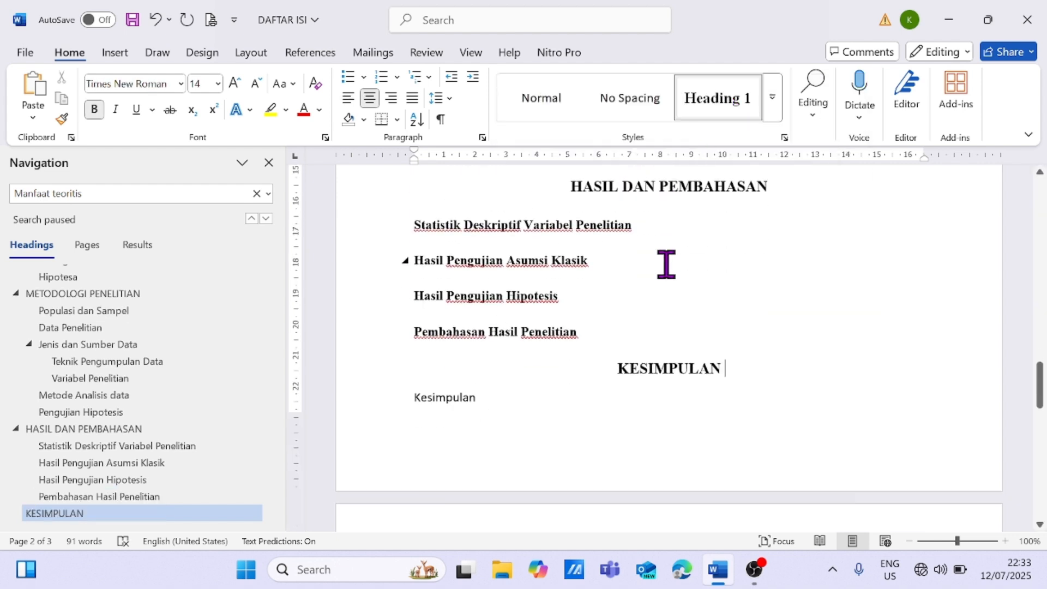
{"action": "left_click", "coordinate": [453, 398]}
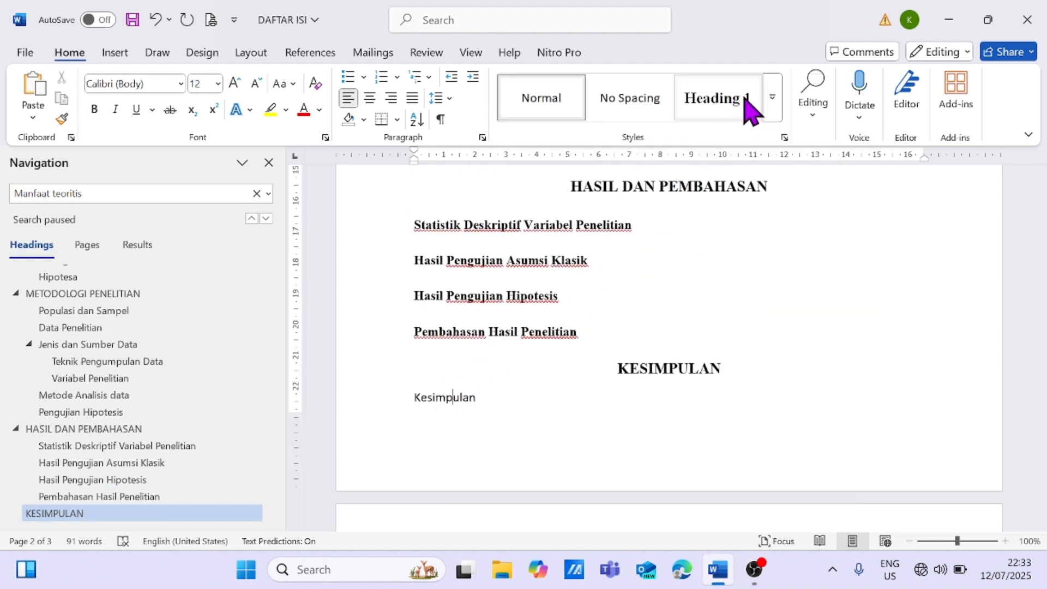
{"action": "left_click", "coordinate": [773, 98]}
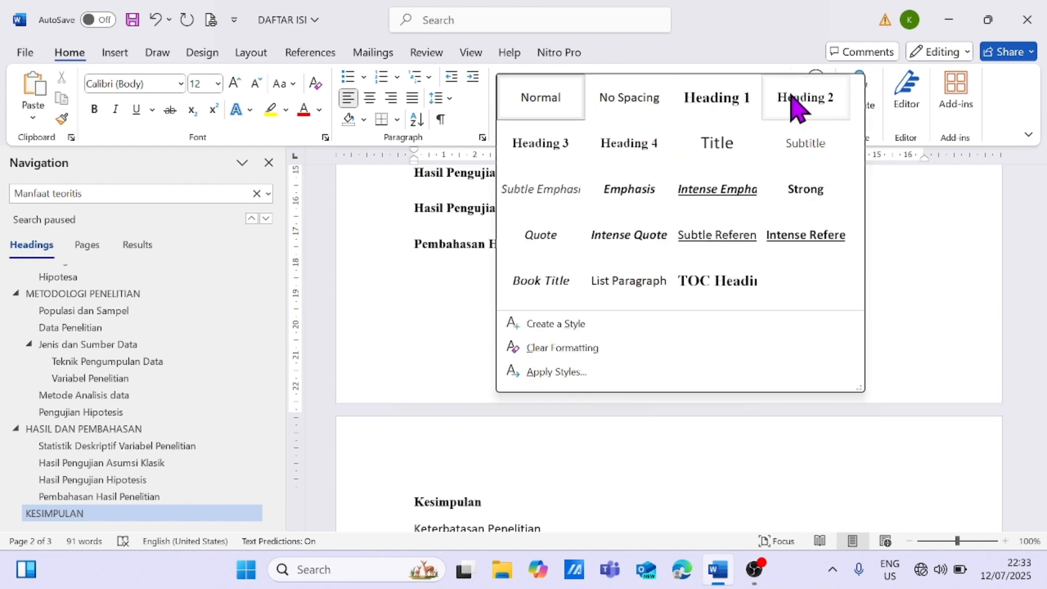
{"action": "left_click", "coordinate": [798, 104]}
- Apply the Heading 1 style to the last two lines, DAFTAR PUSTAKA and LAMPIRAN-LAMPIRAN
{"action": "scroll", "coordinate": [514, 398], "scroll_direction": "down", "scroll_amount": 3}
{"action": "left_click", "coordinate": [514, 401]}
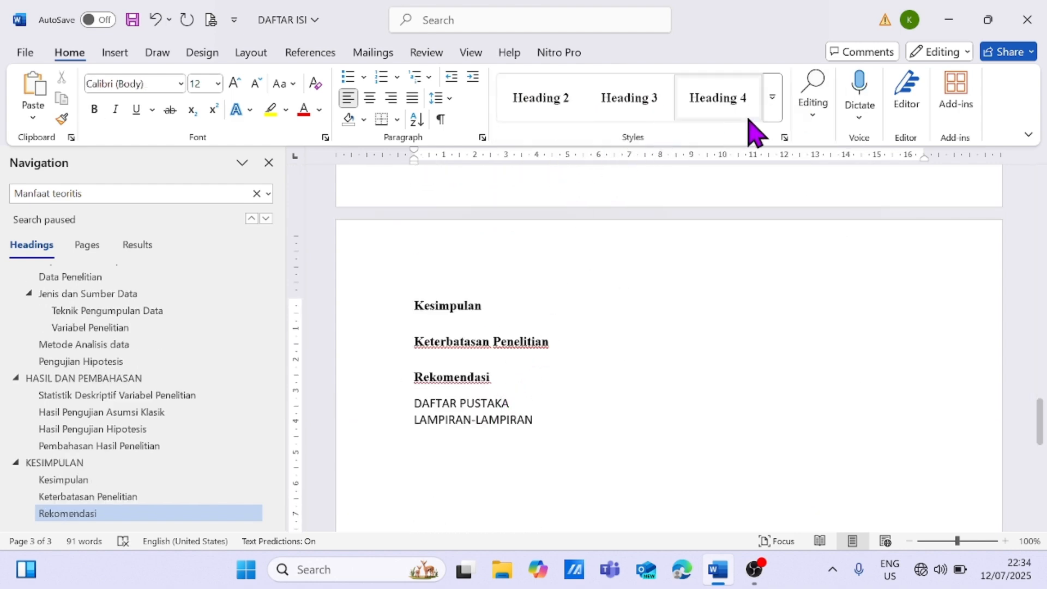
{"action": "left_click", "coordinate": [772, 99]}
{"action": "left_click", "coordinate": [731, 98]}
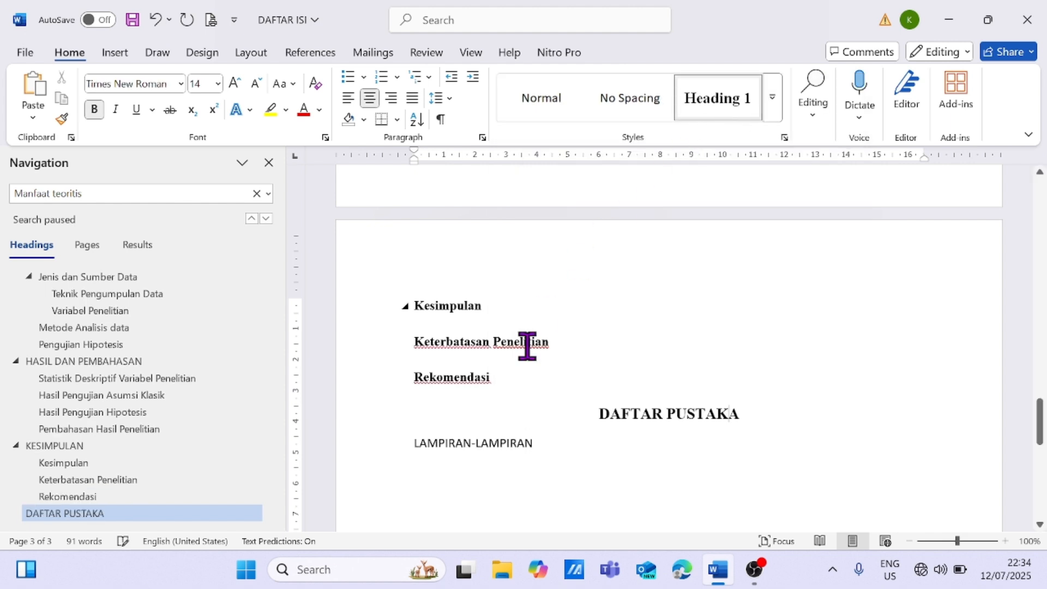
{"action": "left_click", "coordinate": [498, 440]}
{"action": "left_click", "coordinate": [714, 101]}
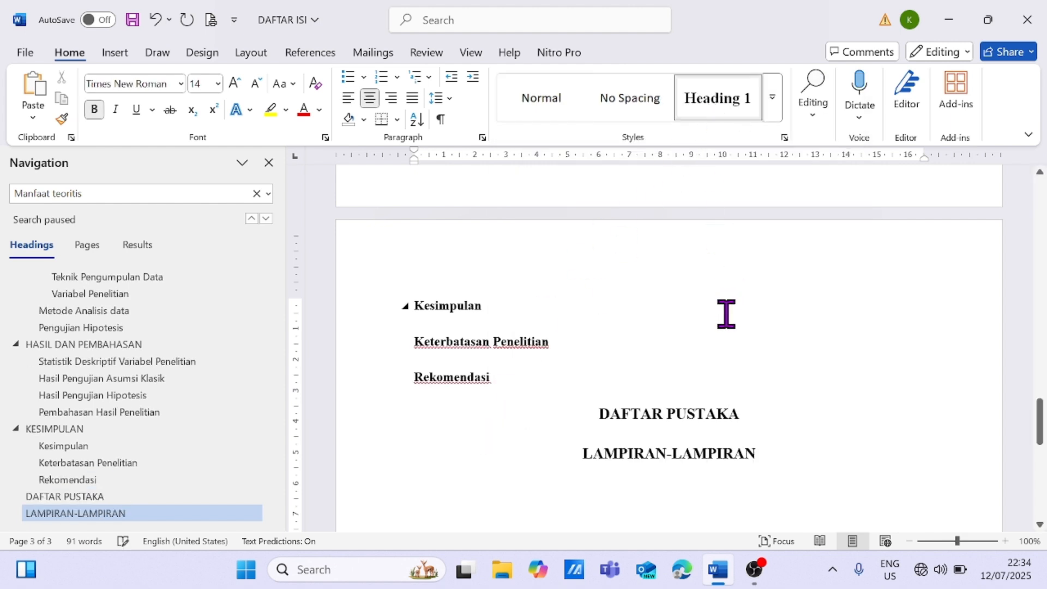
- Review the full heading outline and use it to jump to the DAFTAR ISI and TINJAUAN PUSTAKA headings
{"action": "scroll", "coordinate": [633, 431], "scroll_direction": "up", "scroll_amount": 10}
{"action": "scroll", "coordinate": [639, 393], "scroll_direction": "up", "scroll_amount": 2}
{"action": "left_click", "coordinate": [65, 274]}
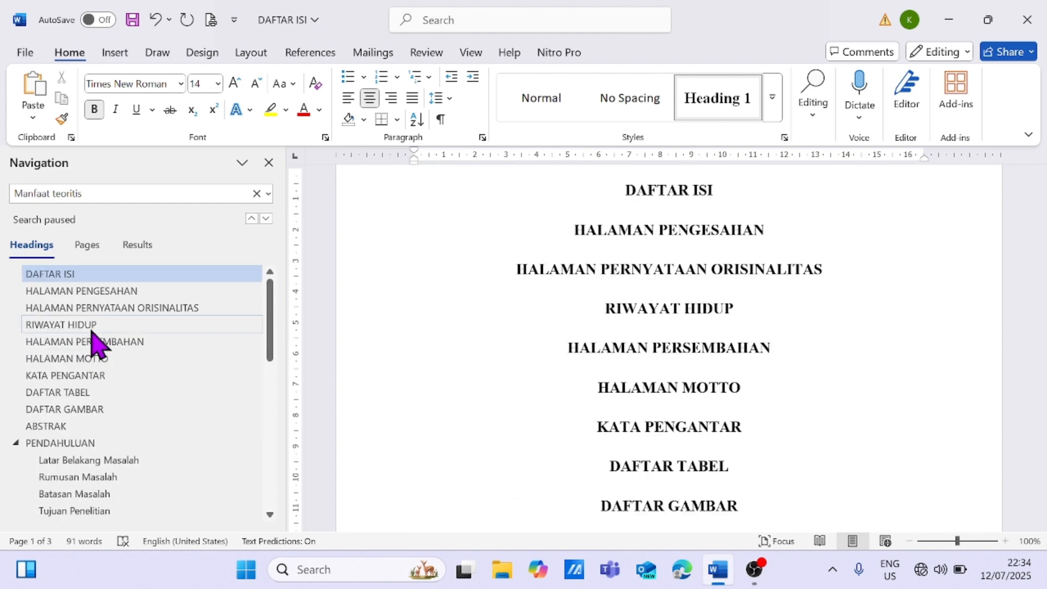
{"action": "scroll", "coordinate": [92, 335], "scroll_direction": "down", "scroll_amount": 9}
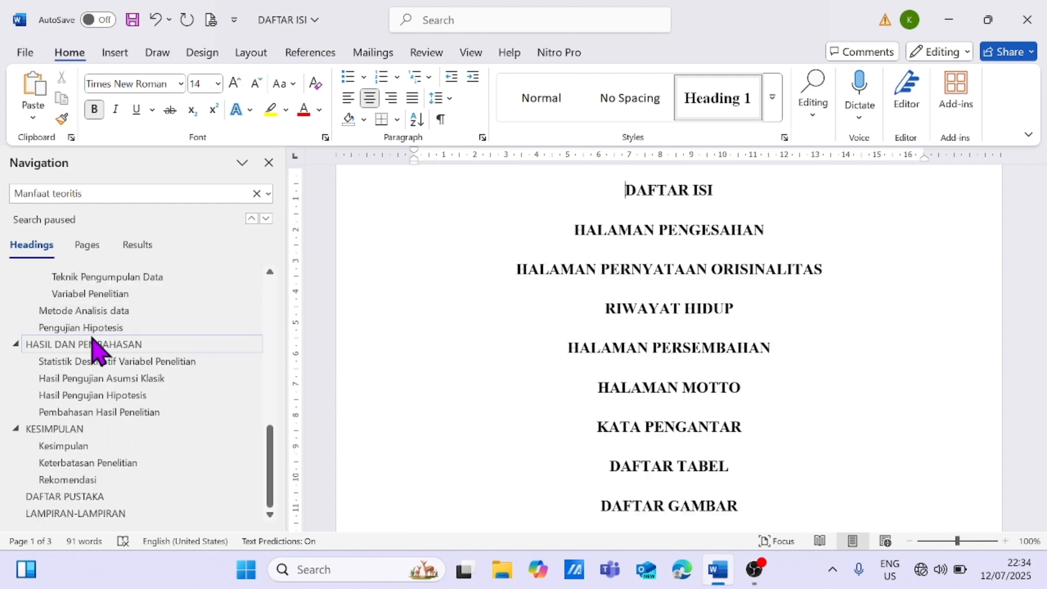
{"action": "scroll", "coordinate": [93, 349], "scroll_direction": "up", "scroll_amount": 8}
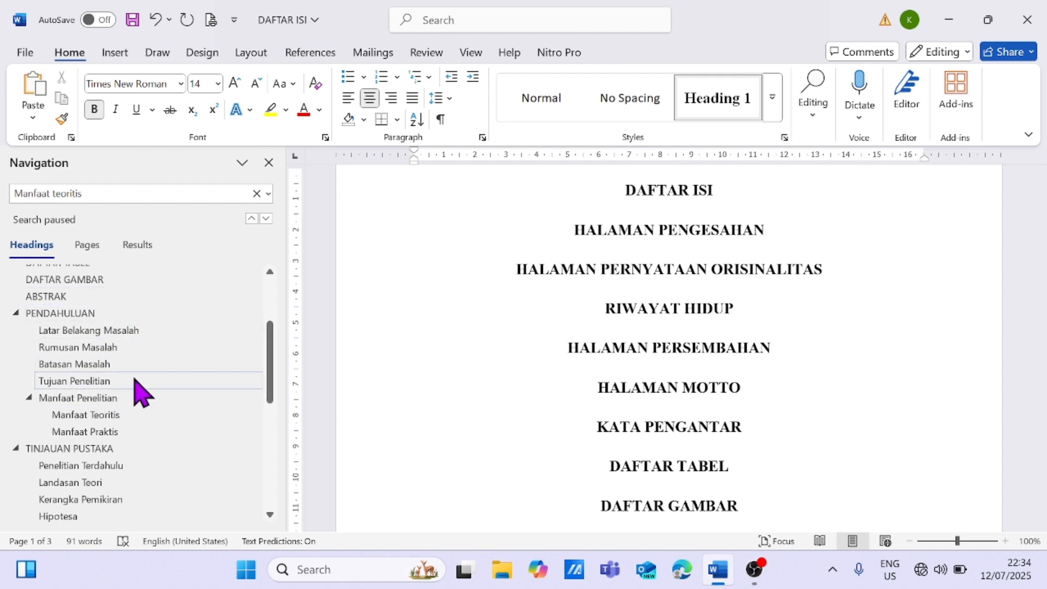
{"action": "scroll", "coordinate": [128, 371], "scroll_direction": "down", "scroll_amount": 3}
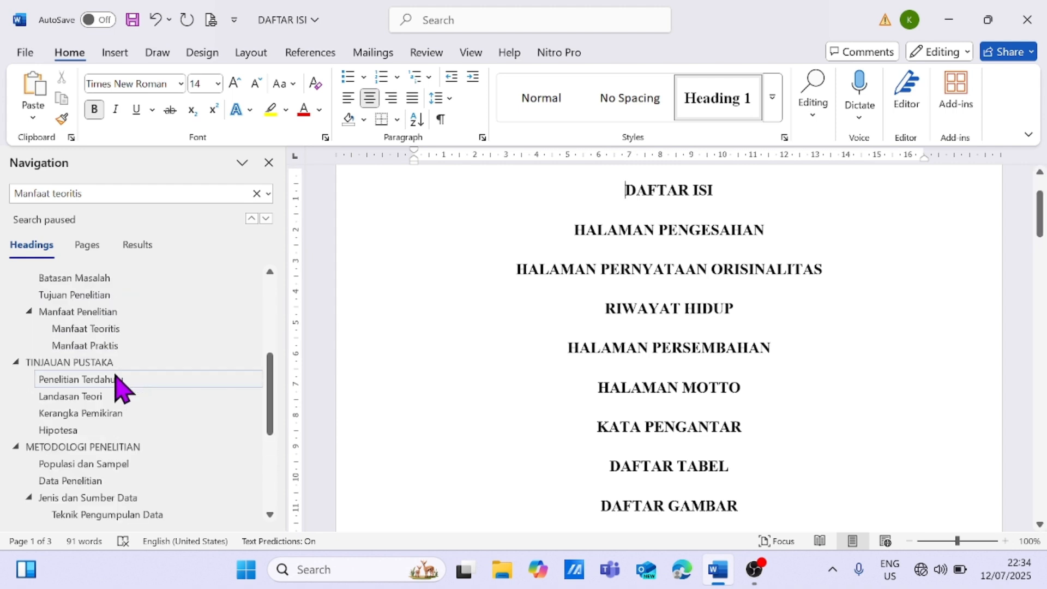
{"action": "left_click", "coordinate": [99, 361]}
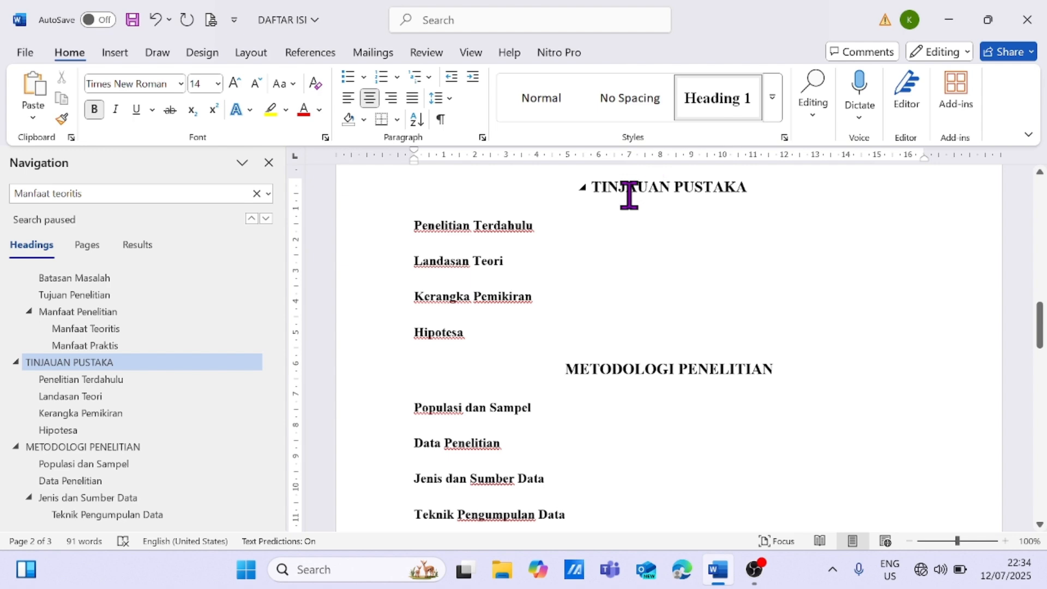
- Jump to the HASIL DAN PEMBAHASAN heading from the outline and compare the outline's other entries with the document text
{"action": "scroll", "coordinate": [487, 245], "scroll_direction": "up", "scroll_amount": 10}
{"action": "scroll", "coordinate": [169, 304], "scroll_direction": "down", "scroll_amount": 1}
{"action": "scroll", "coordinate": [170, 308], "scroll_direction": "down", "scroll_amount": 2}
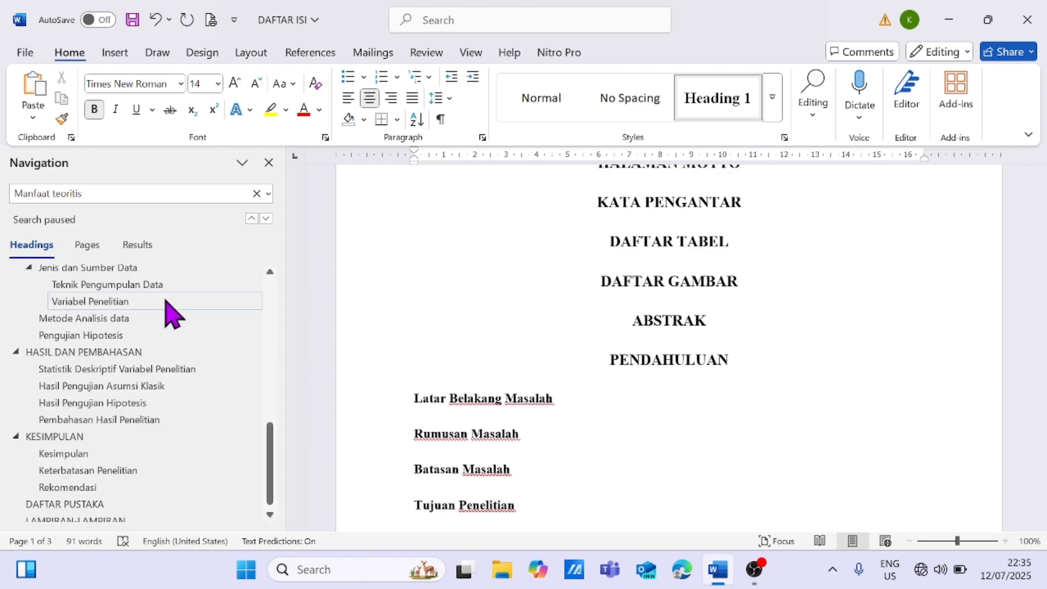
{"action": "left_click", "coordinate": [127, 355]}
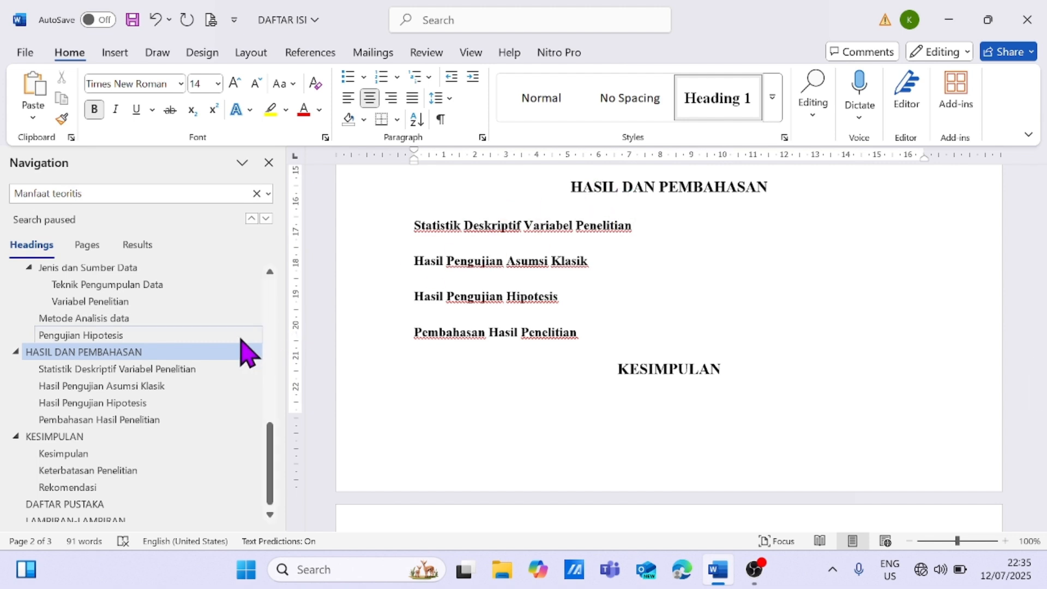
{"action": "scroll", "coordinate": [113, 304], "scroll_direction": "up", "scroll_amount": 6}
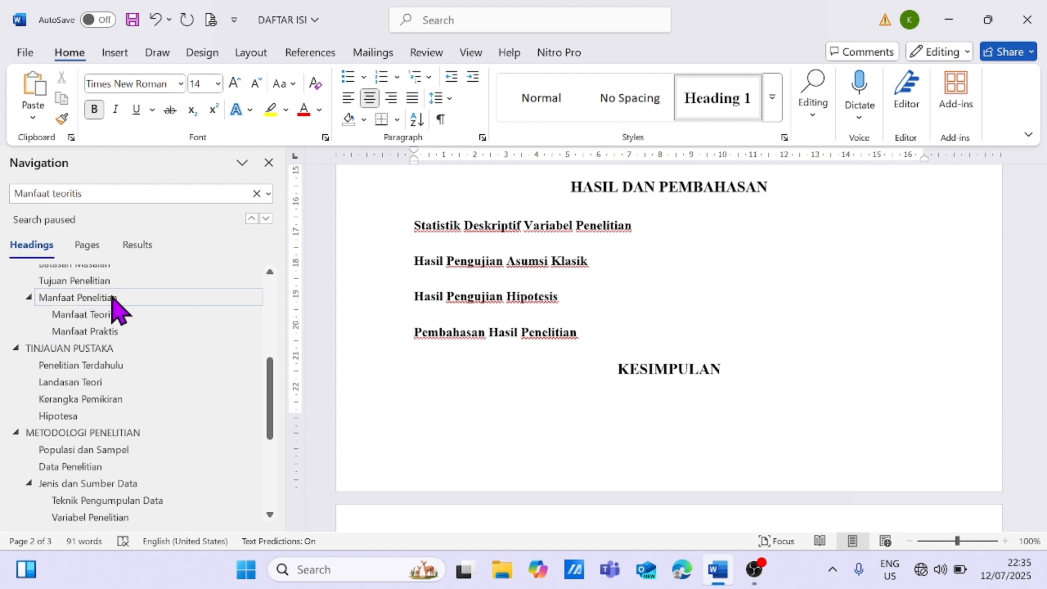
{"action": "left_click", "coordinate": [173, 345]}
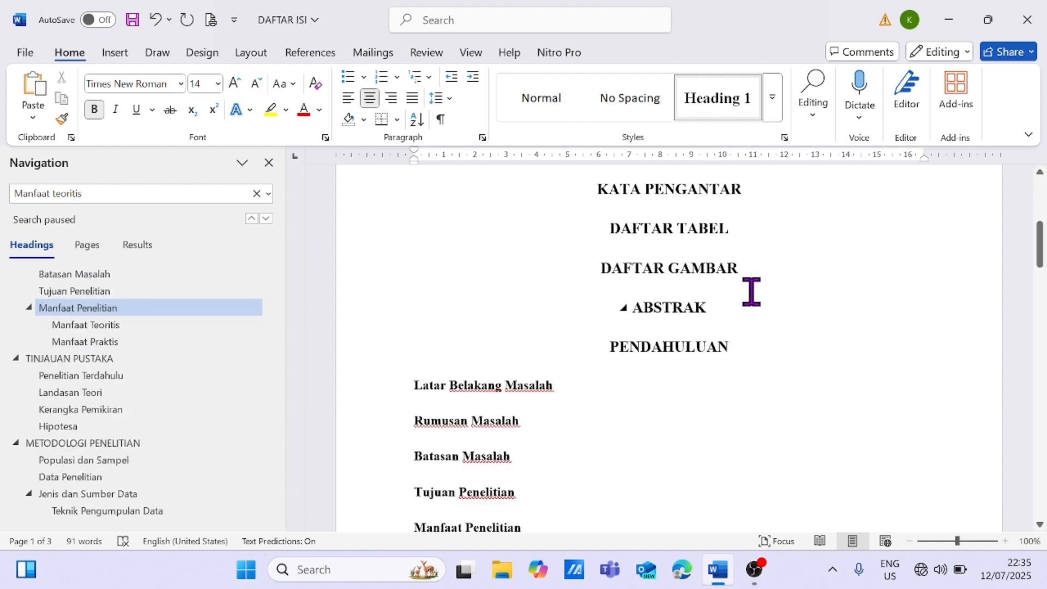
{"action": "scroll", "coordinate": [688, 335], "scroll_direction": "down", "scroll_amount": 8}
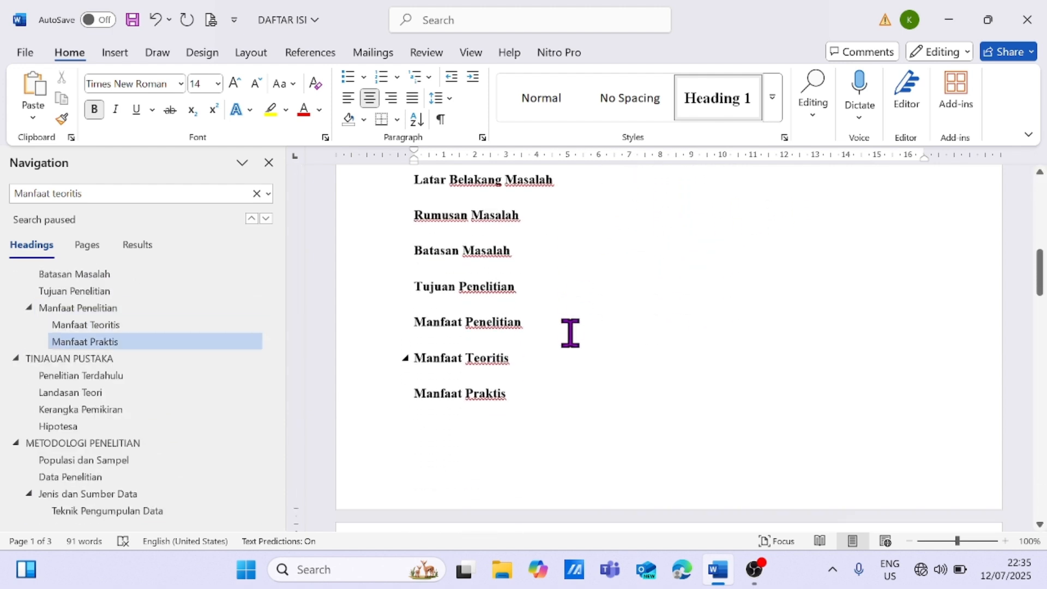
{"action": "scroll", "coordinate": [659, 338], "scroll_direction": "down", "scroll_amount": 8}
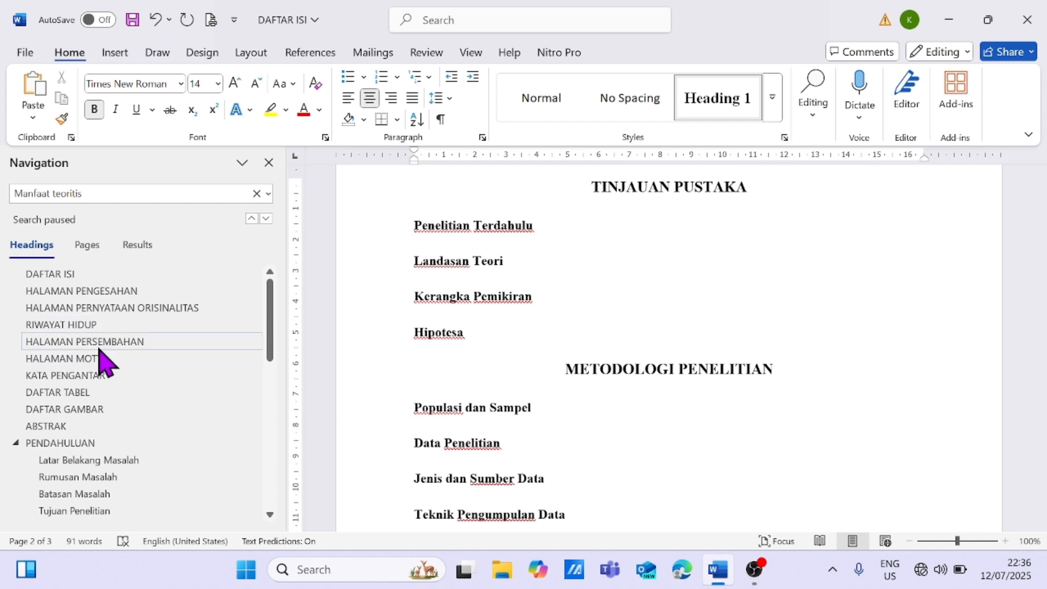
- Try moving HALAMAN MOTTO above HALAMAN PERSEMBAHAN in the heading outline, and undo the move
{"action": "left_click_drag", "start_coordinate": [95, 355], "coordinate": [98, 342]}
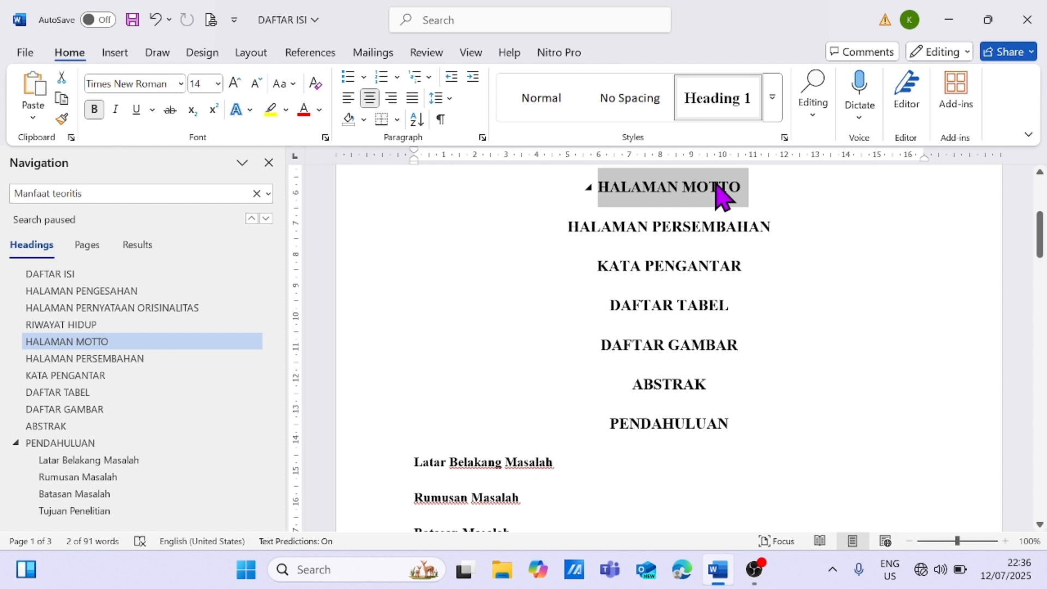
{"action": "key", "text": "ctrl+z"}
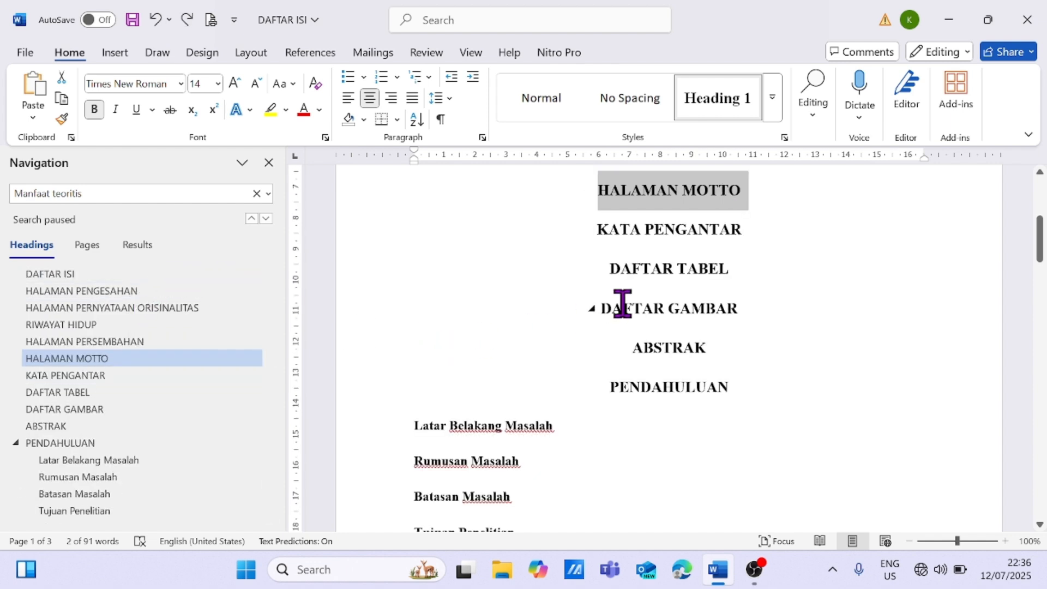
{"action": "scroll", "coordinate": [631, 302], "scroll_direction": "down", "scroll_amount": 5}
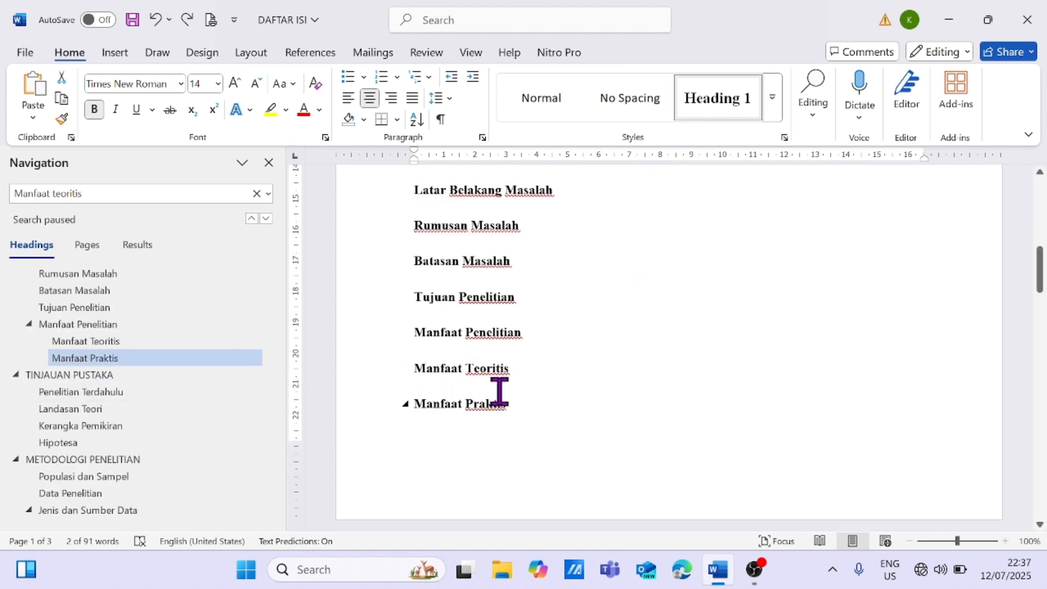